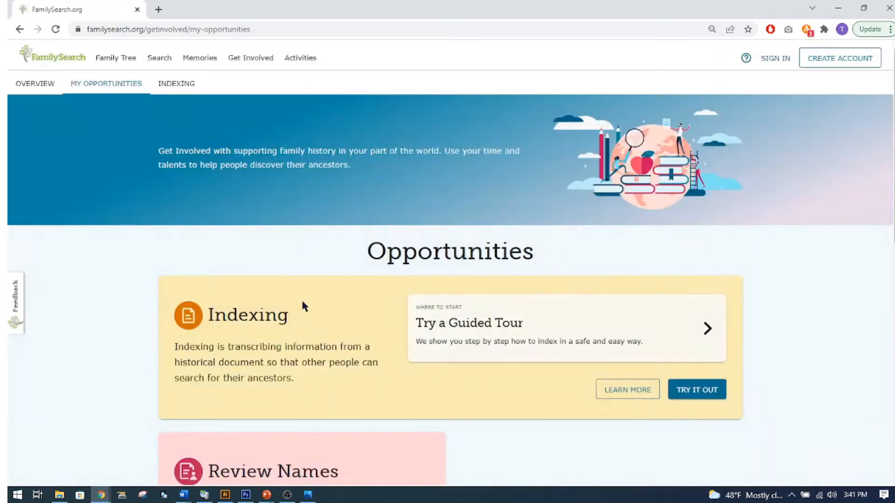
- Start a Review Names search for English documents from the United States, state Virginia, and sign in to find names
scroll(302, 305, down, 5)
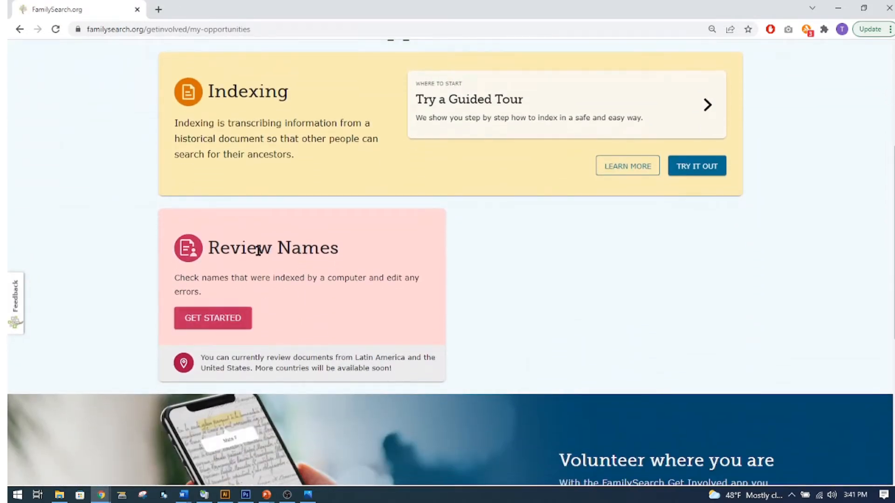
click(199, 322)
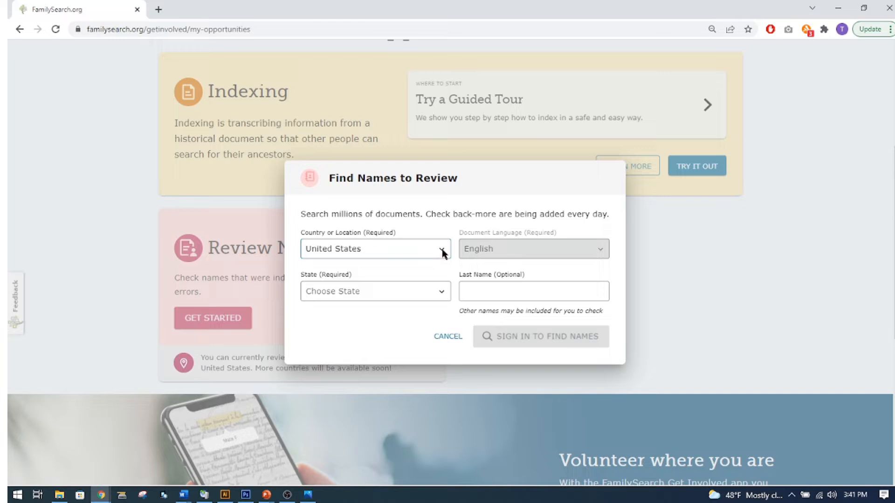
click(442, 294)
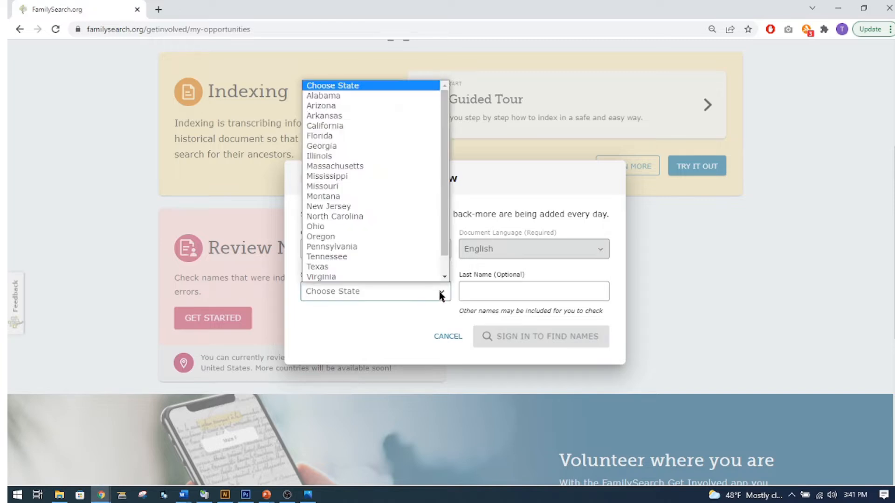
scroll(412, 265, down, 1)
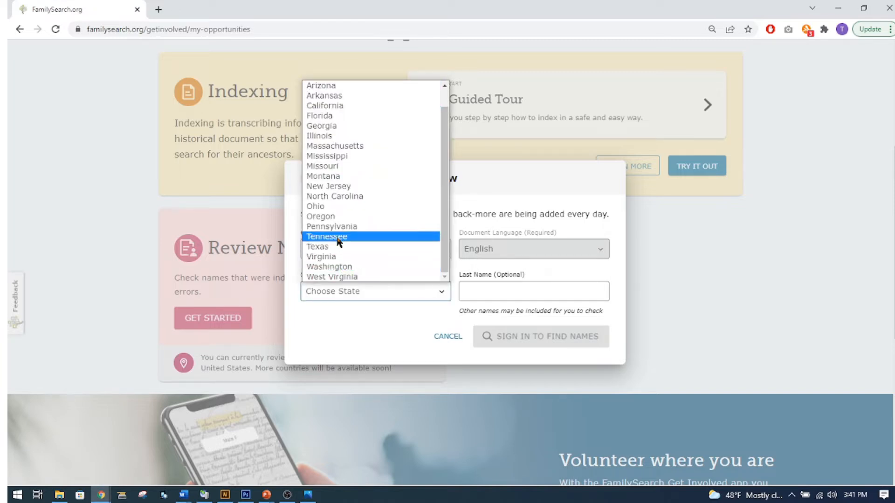
click(333, 257)
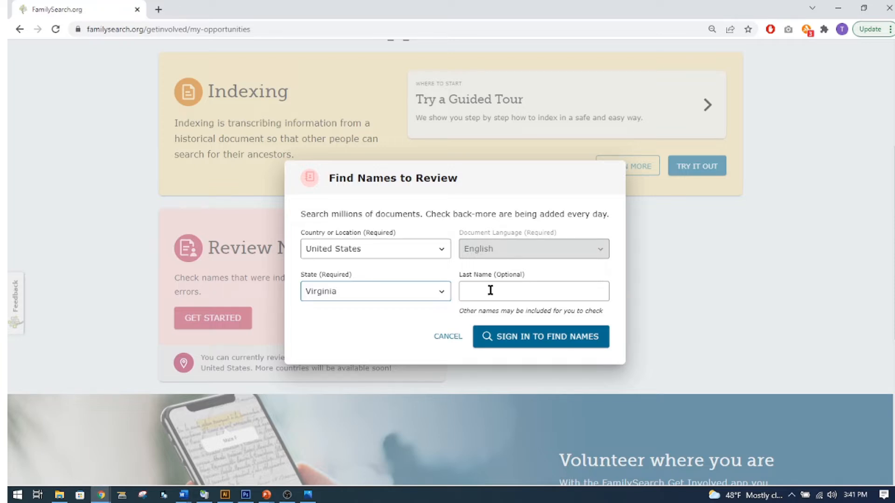
click(534, 339)
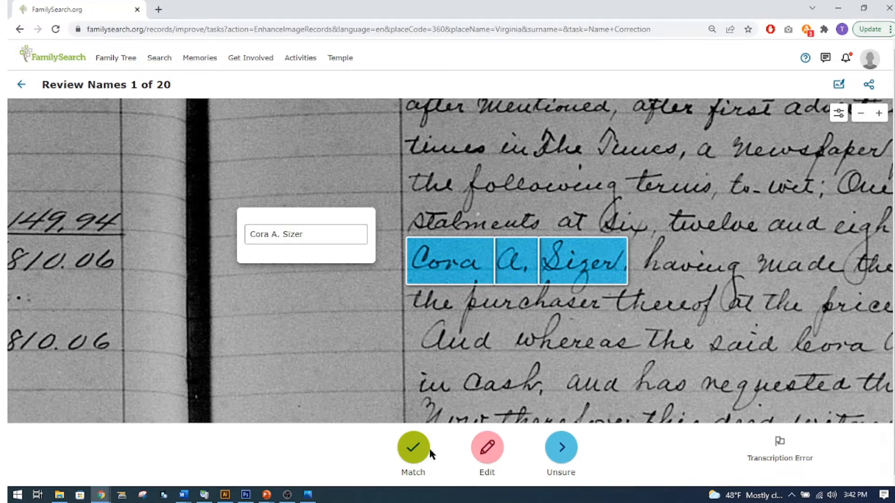
- Mark names 1 through 8 of the review batch as matching the highlighted handwriting
click(414, 449)
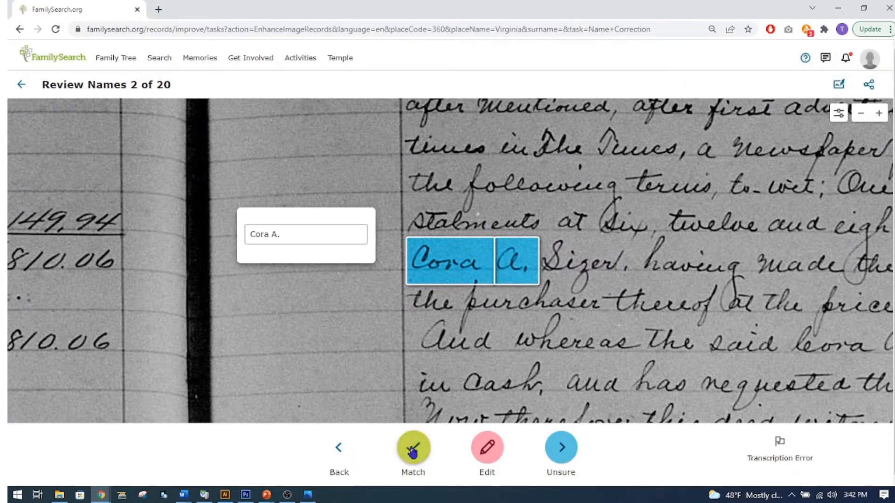
click(413, 449)
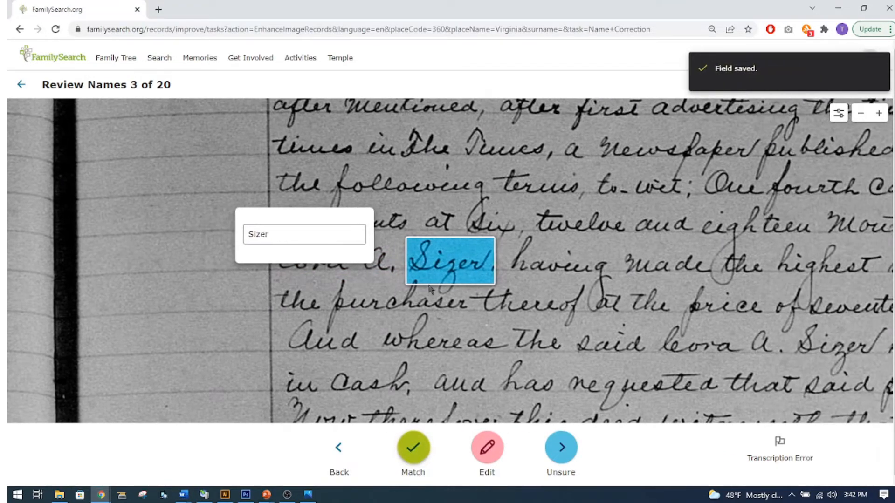
click(413, 449)
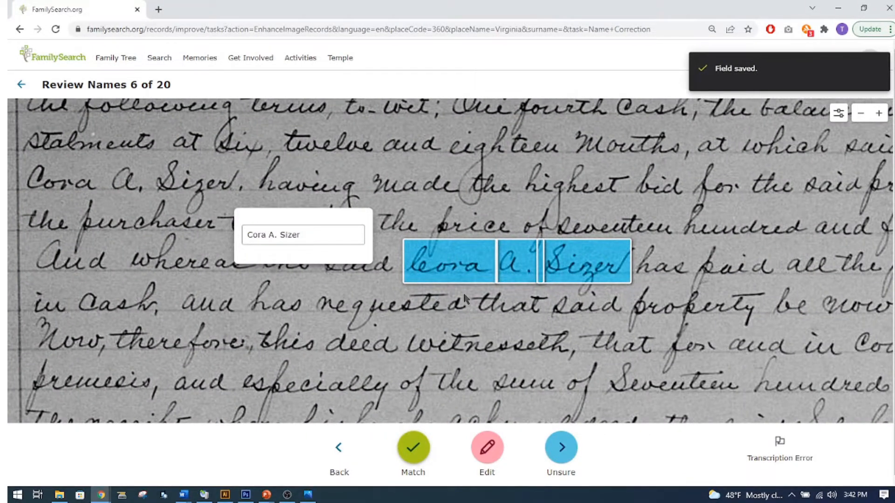
click(413, 449)
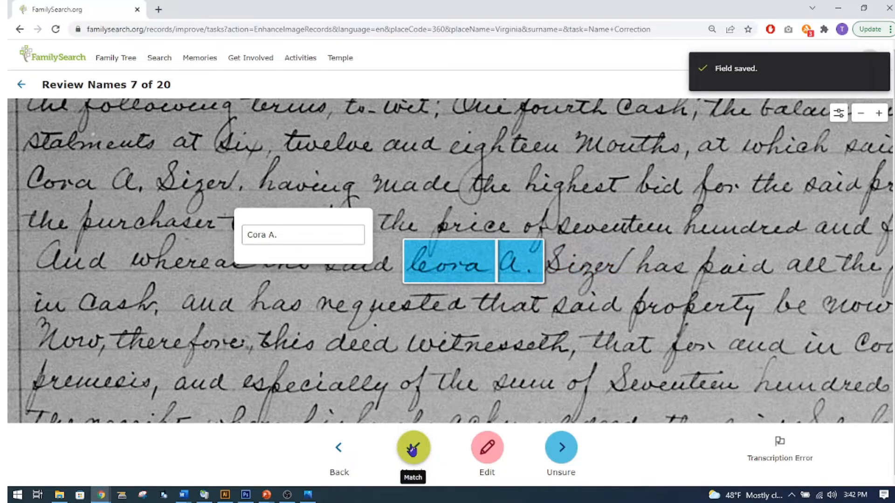
click(412, 449)
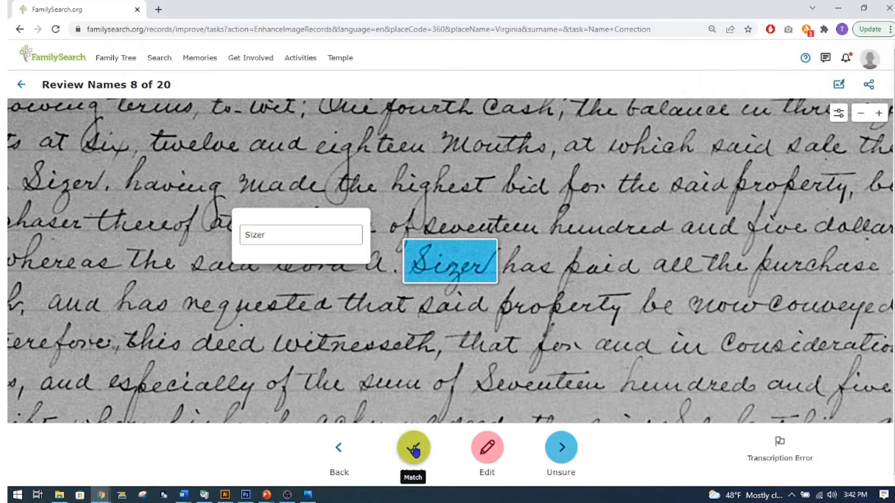
click(413, 450)
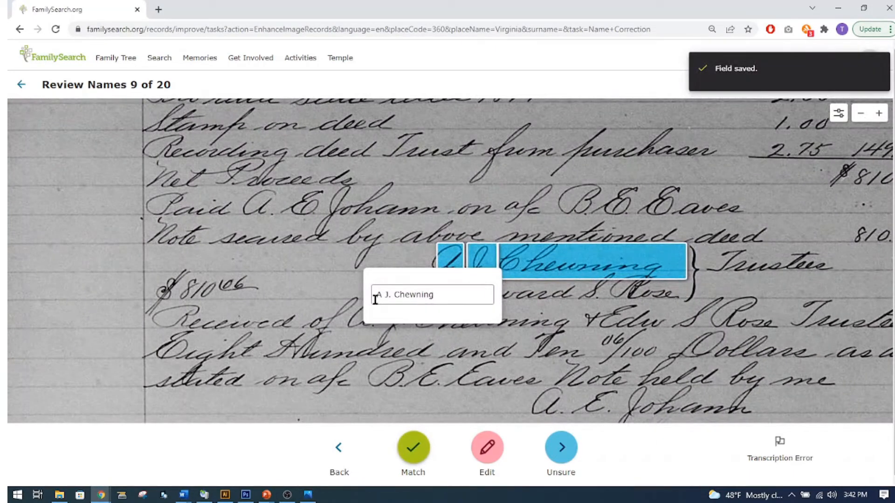
- Compare the ninth name's transcription with the highlighted handwriting and mark it as a match
drag(522, 346, 507, 301)
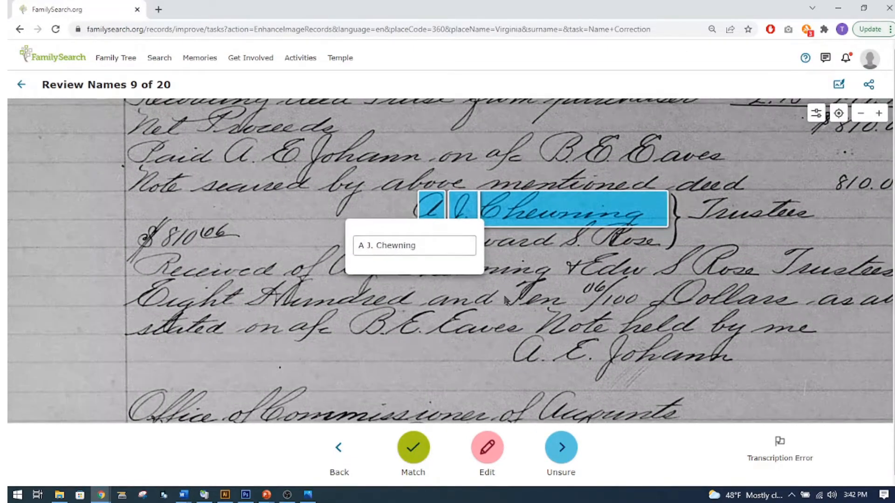
drag(454, 274, 451, 303)
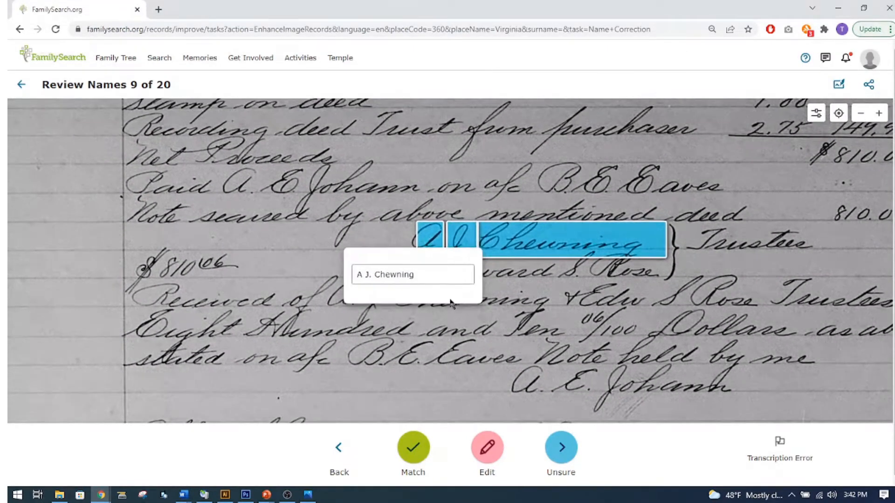
drag(529, 317, 446, 303)
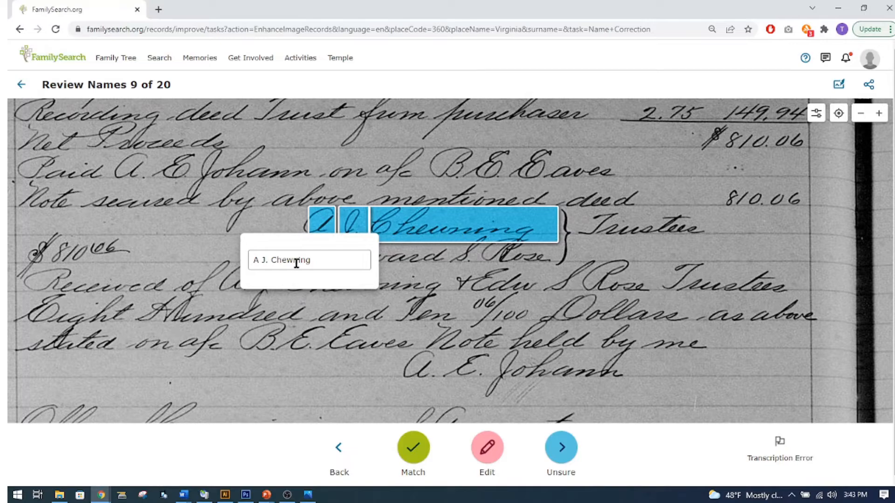
click(410, 449)
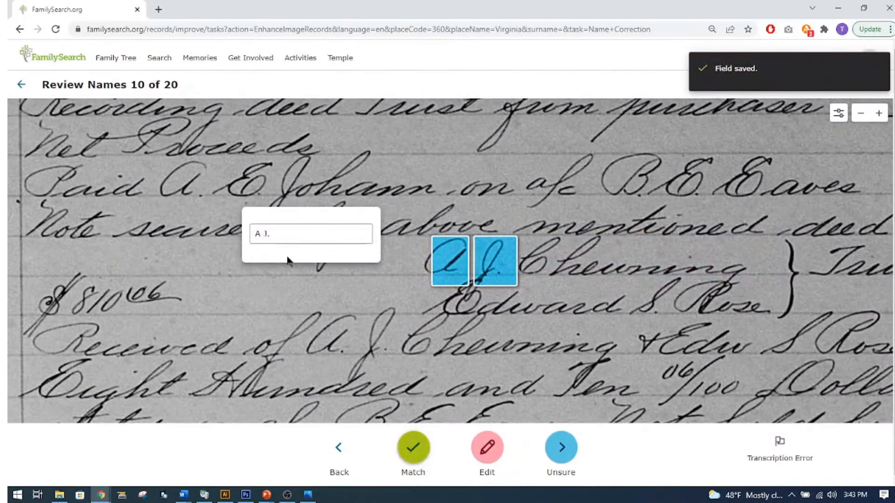
- Mark names 10 through 14 of the review batch as matching the highlighted handwriting
click(412, 449)
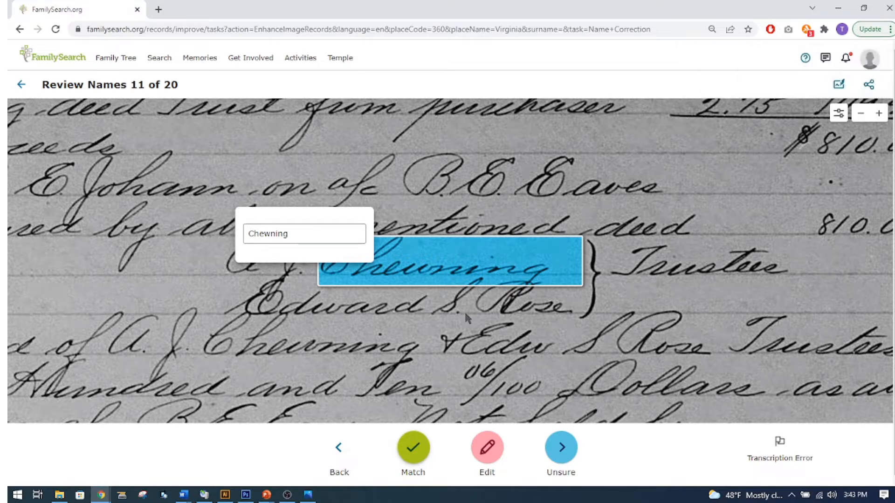
click(415, 450)
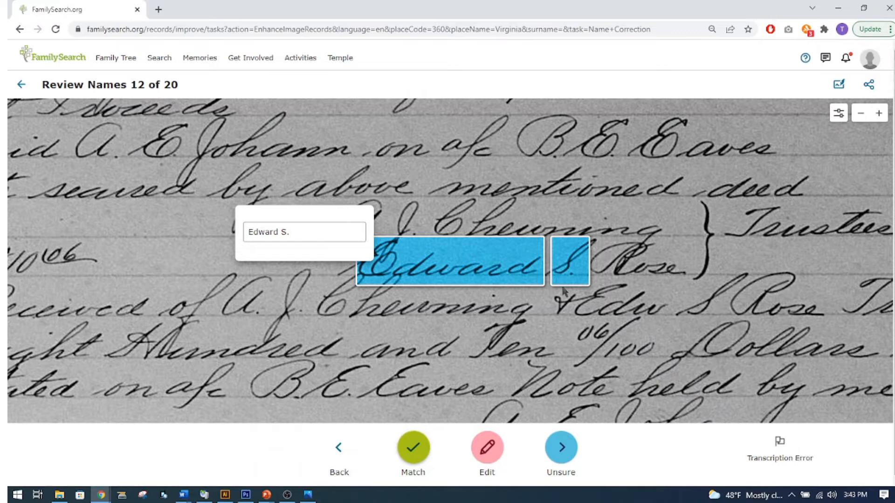
click(413, 449)
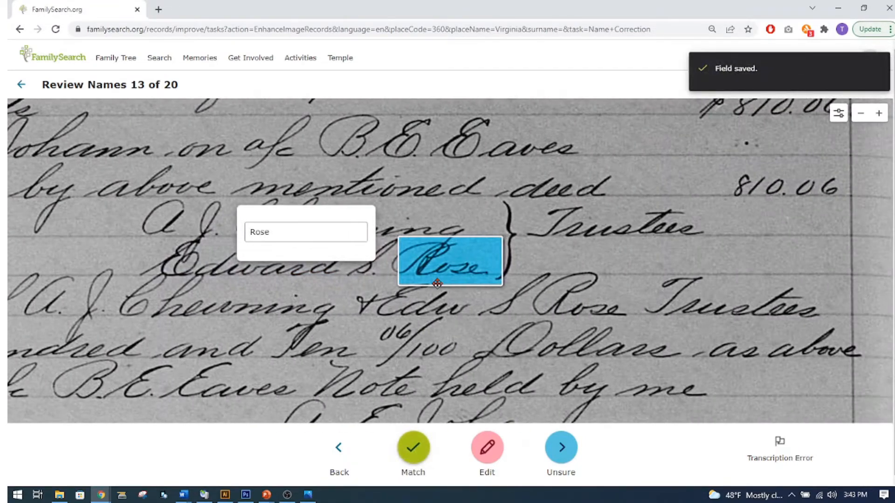
click(414, 452)
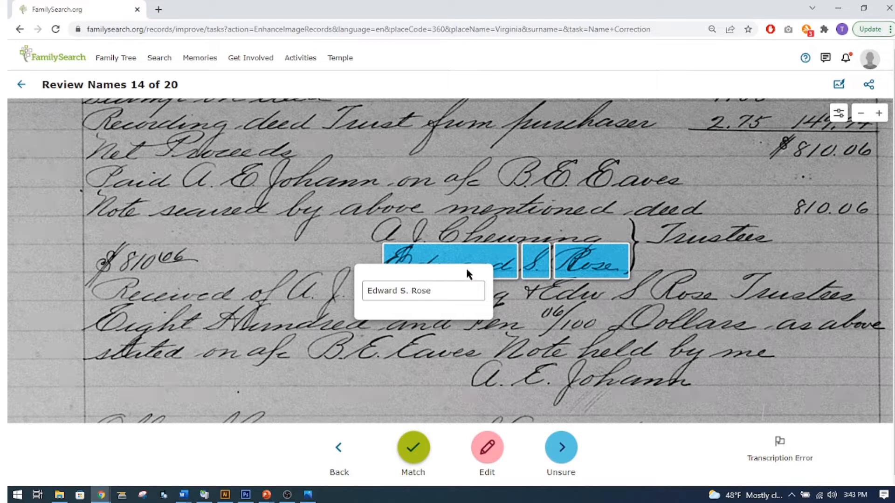
click(413, 448)
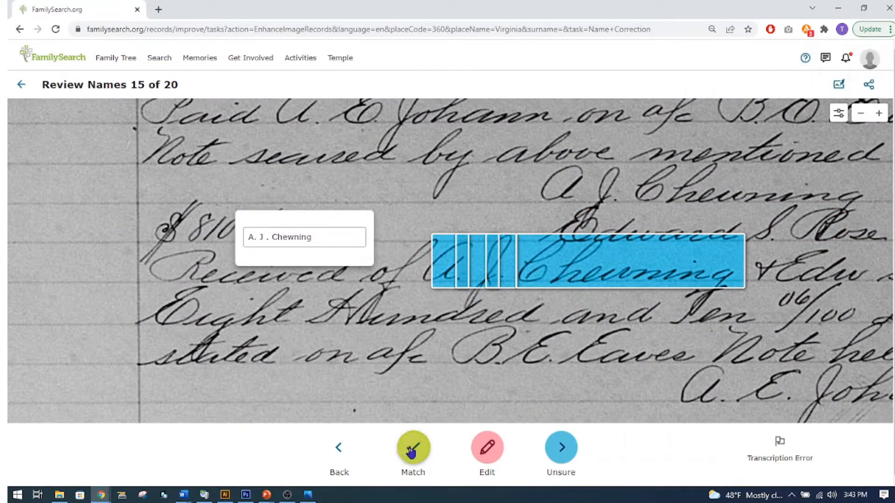
- Mark names 15 through 20 as matches and continue reviewing with another batch of 20 names
click(412, 450)
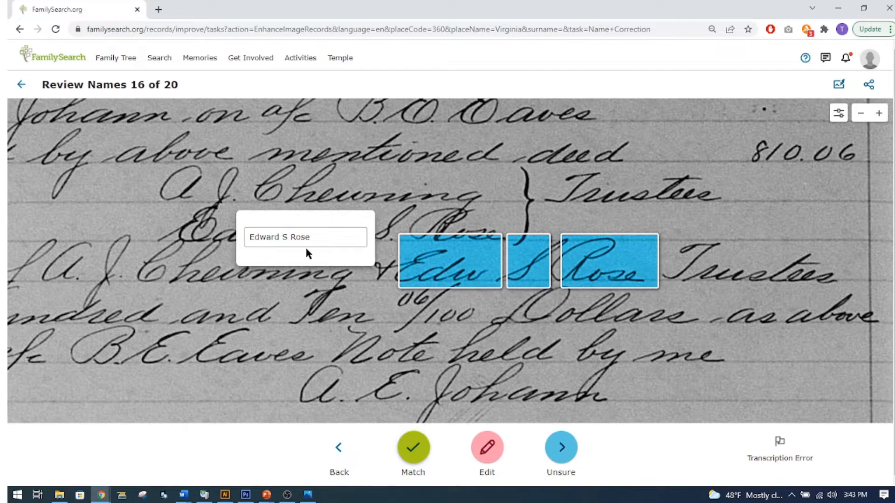
click(408, 443)
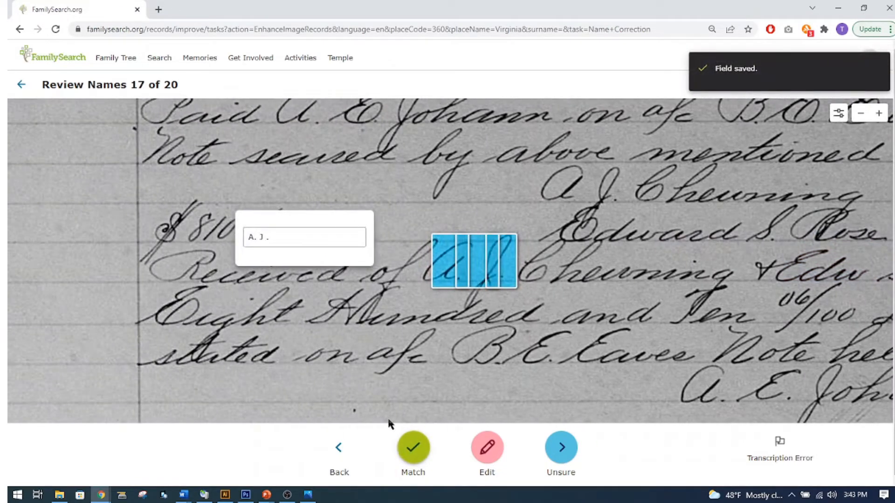
click(413, 446)
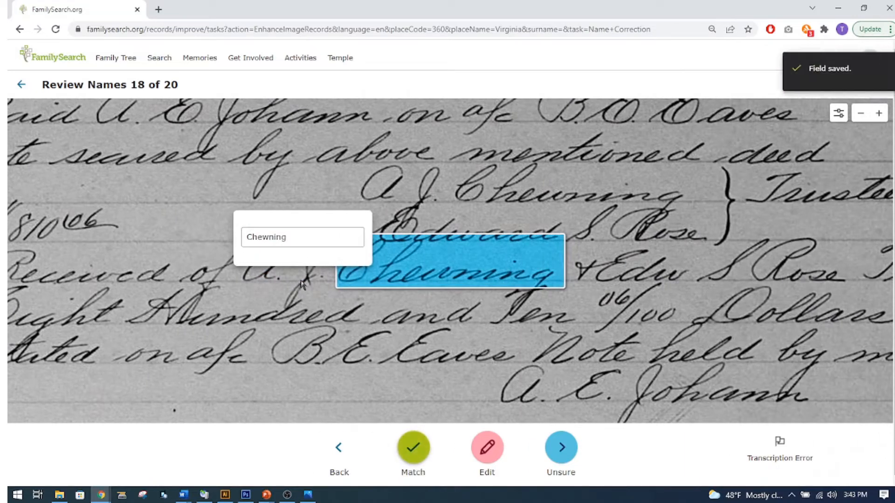
click(415, 448)
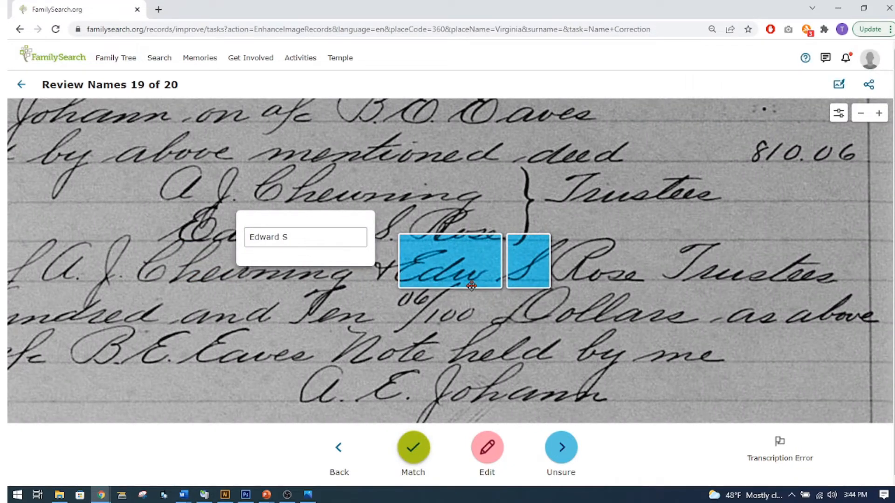
click(413, 449)
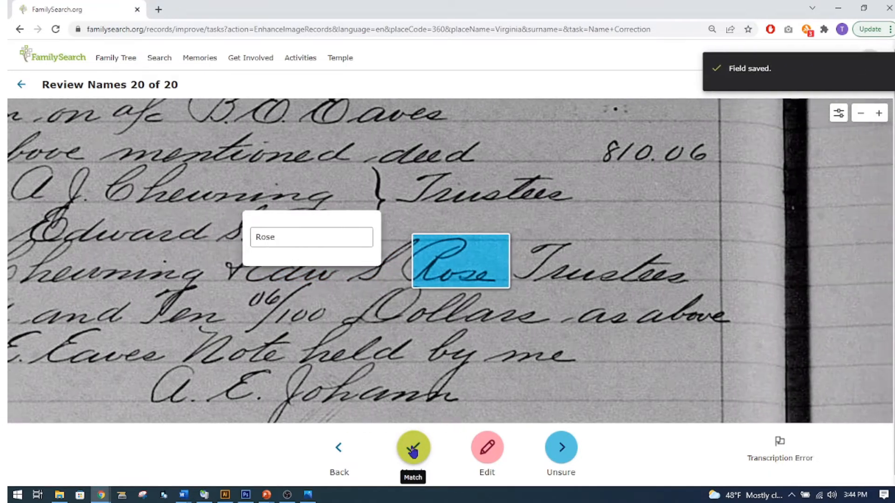
click(417, 448)
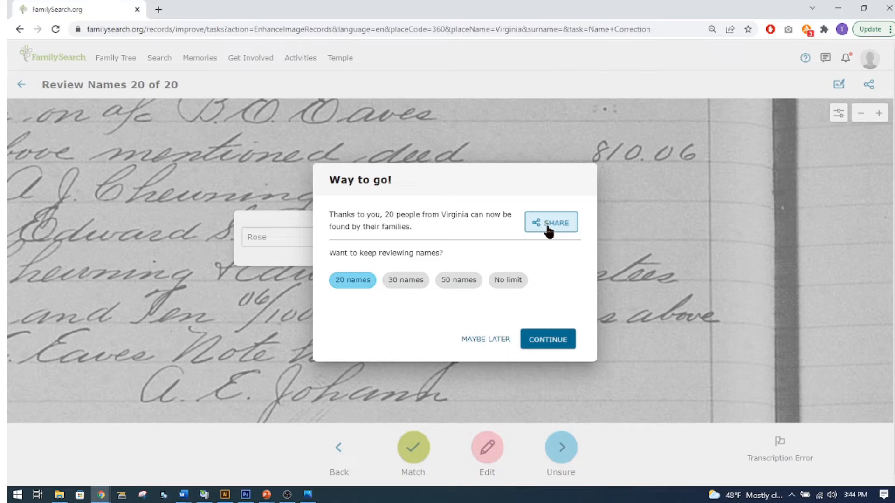
click(544, 343)
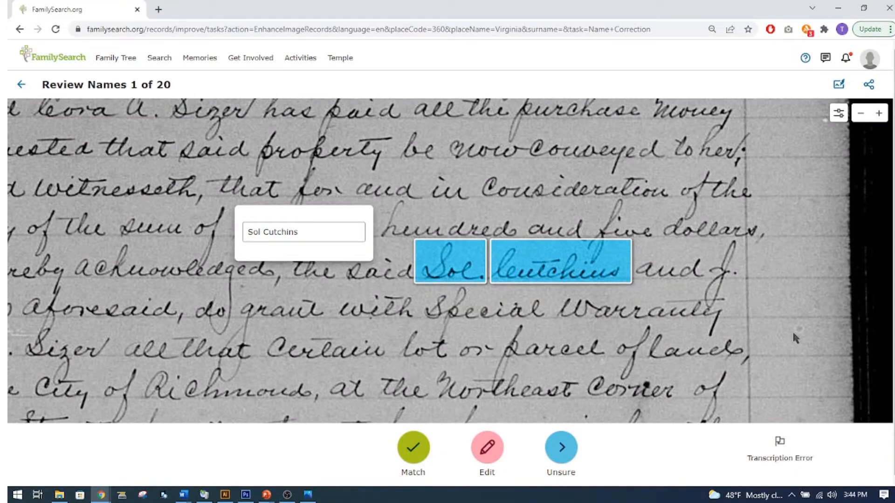
- Adjust the document image by slightly lowering its brightness and raising its contrast
click(840, 114)
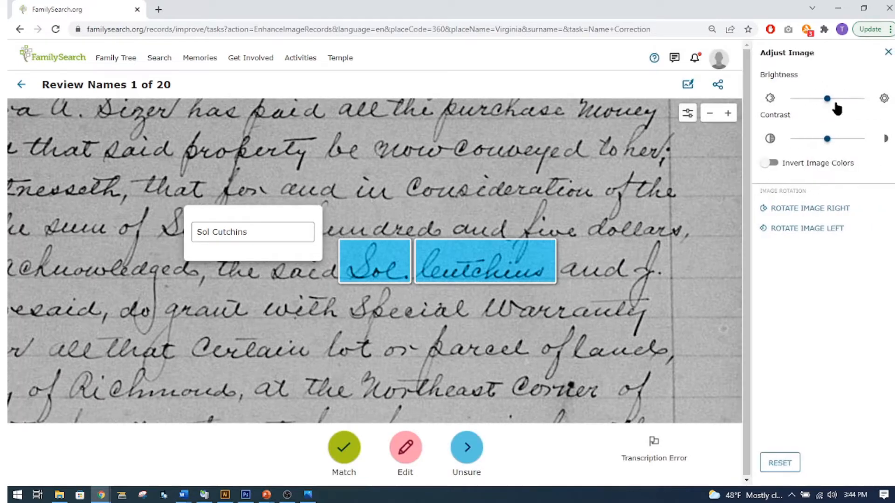
drag(828, 104, 853, 103)
drag(830, 102, 822, 104)
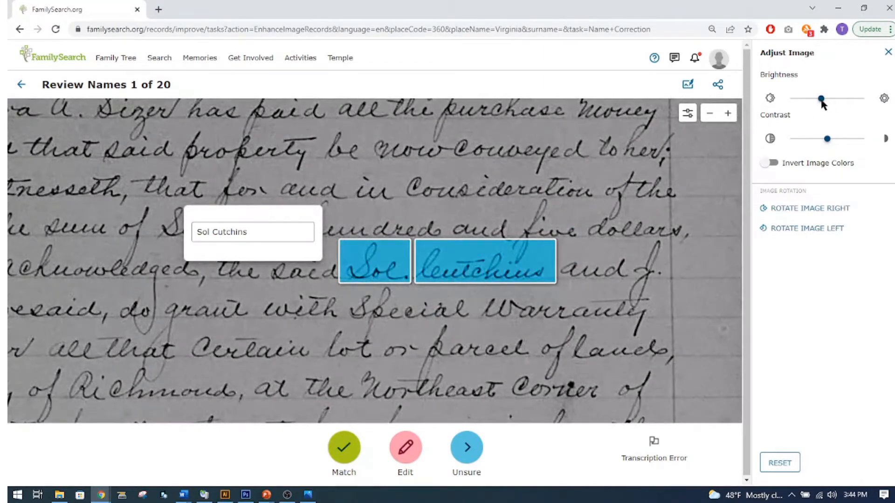
drag(825, 140, 849, 141)
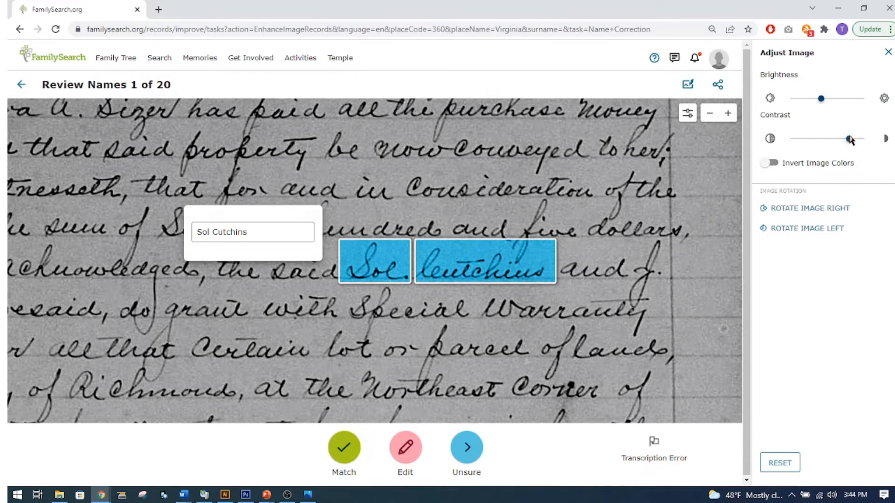
- Try inverting the document image's colors, restore the normal colors, and close the image adjustments
click(767, 165)
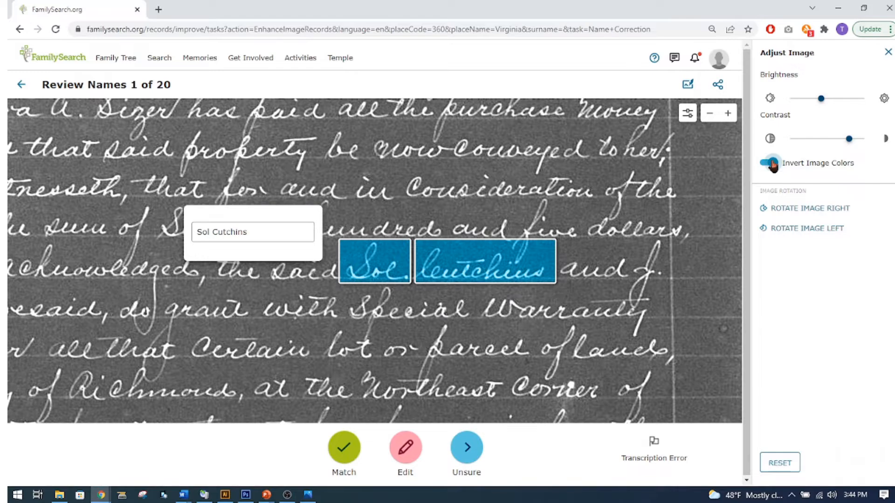
click(767, 164)
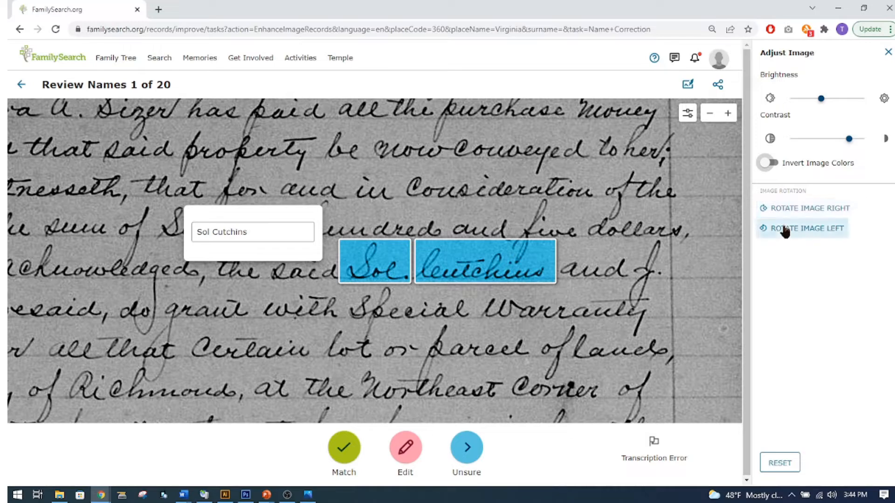
click(886, 55)
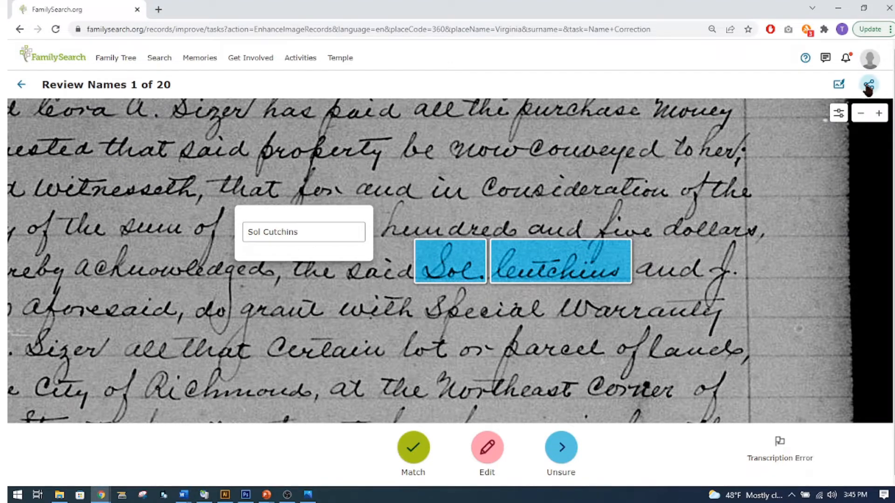
- View the review page's sharing options and the handwriting examples chart, and close the chart
click(868, 86)
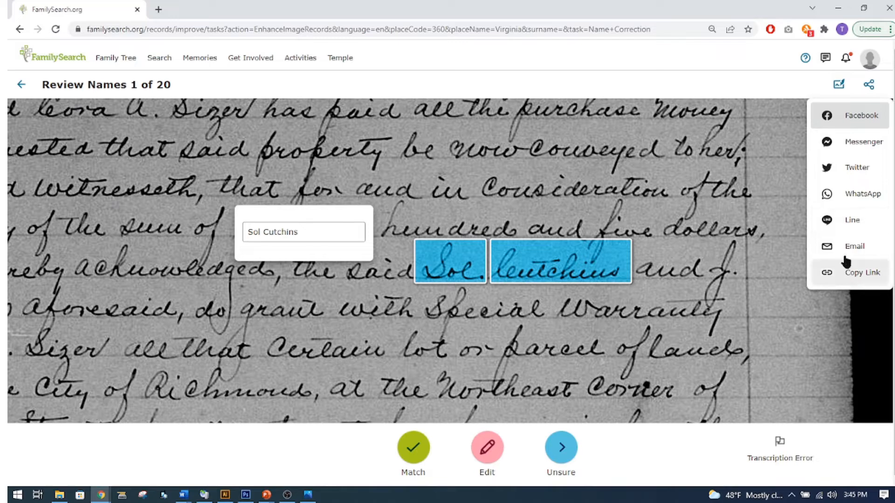
click(839, 86)
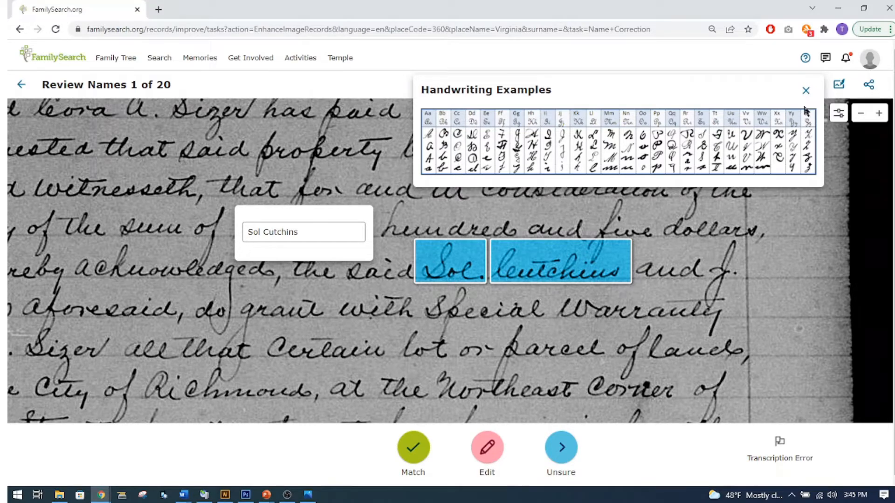
click(805, 91)
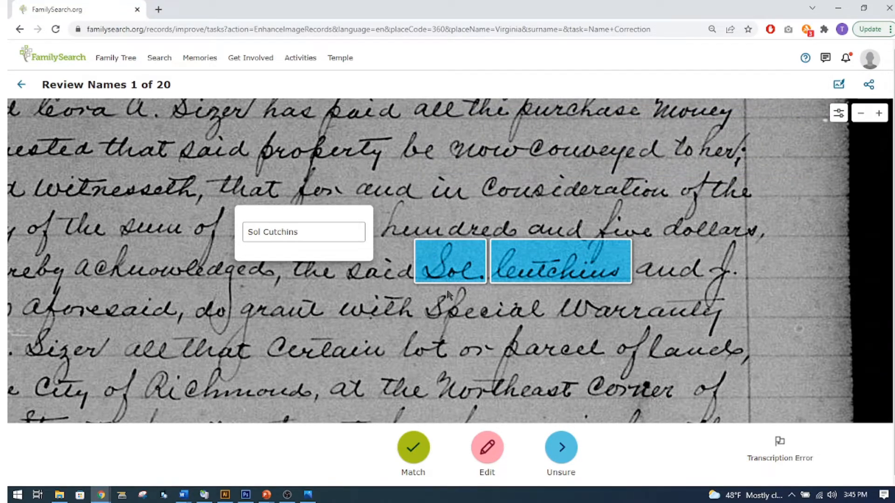
- Expand the abbreviated given name in name 1 to its full form and submit the correction
click(261, 235)
text(omon)
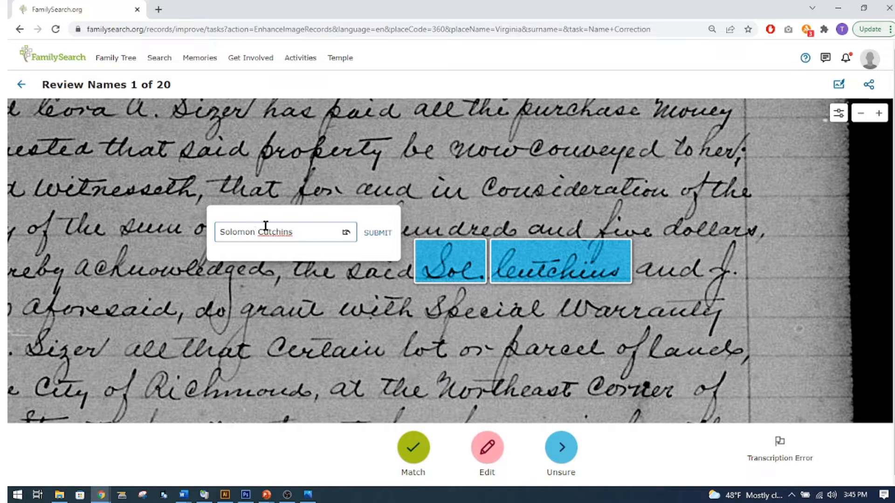
click(379, 236)
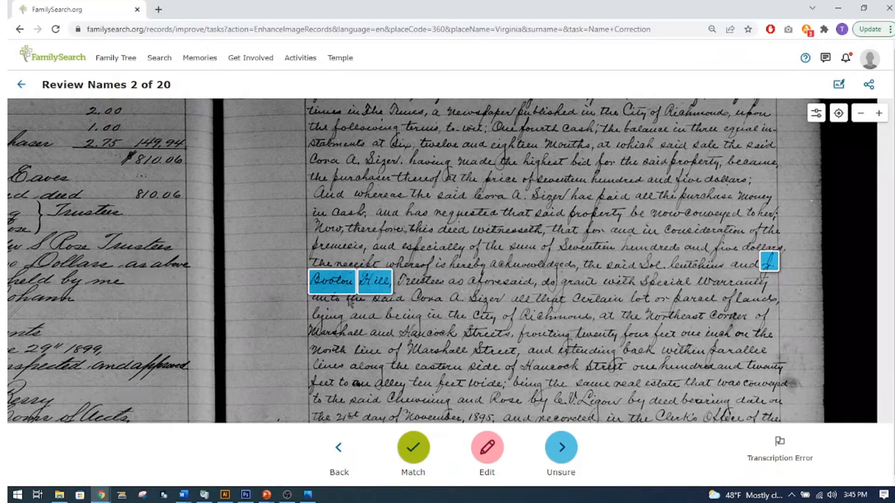
- Correct the misread letter "l" to "t" in name 2's middle name, comparing it with the document's signature, and submit
mouse_move(356, 343)
mouse_down()
mouse_move(344, 307)
mouse_move(357, 351)
mouse_up()
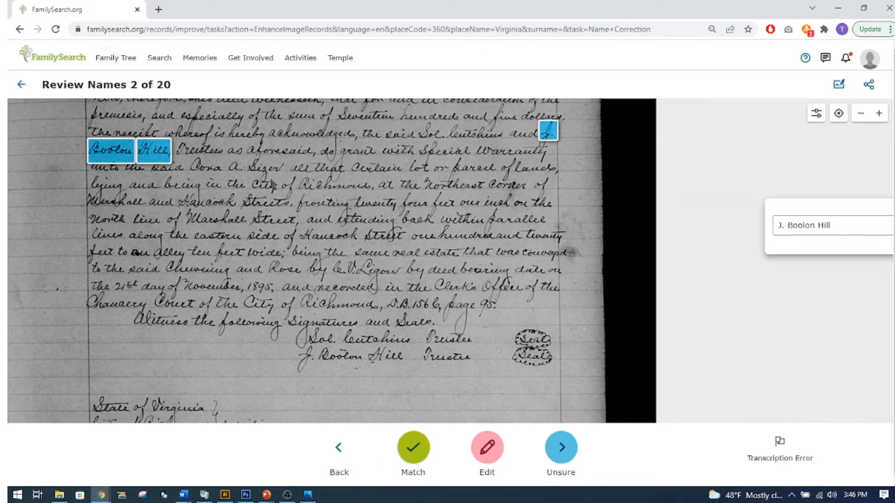
click(805, 225)
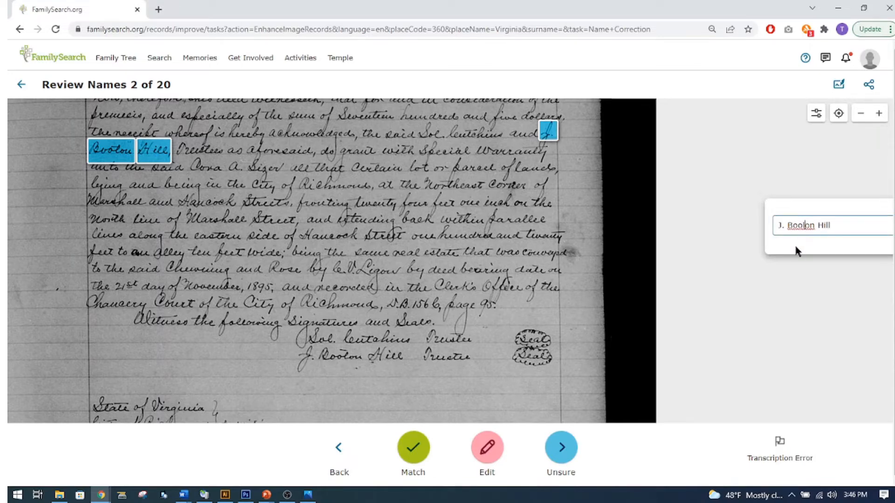
key(BackSpace)
text(t)
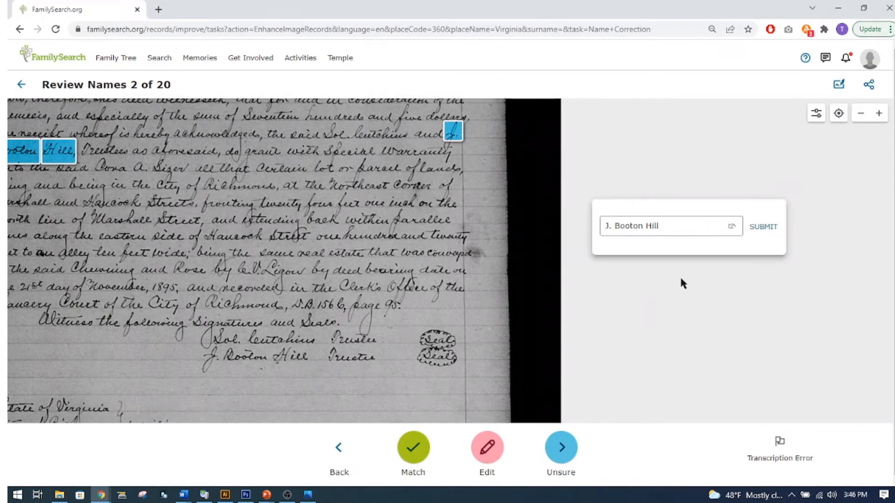
click(764, 227)
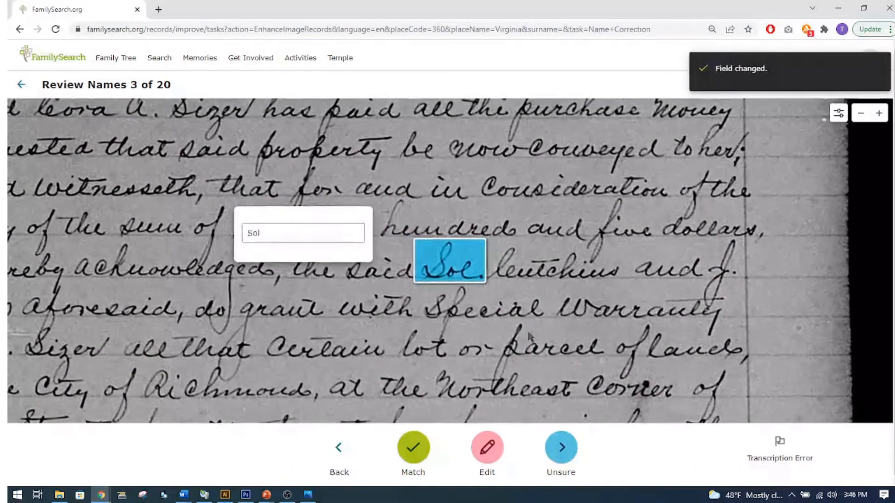
- Submit name 3 with the abbreviated given name written out in full, and mark the surname in name 4 as a match
click(277, 232)
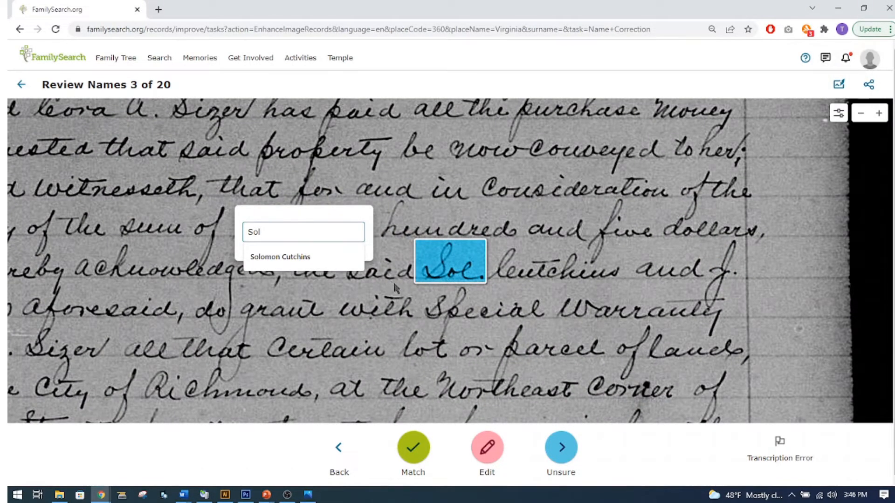
text(omon)
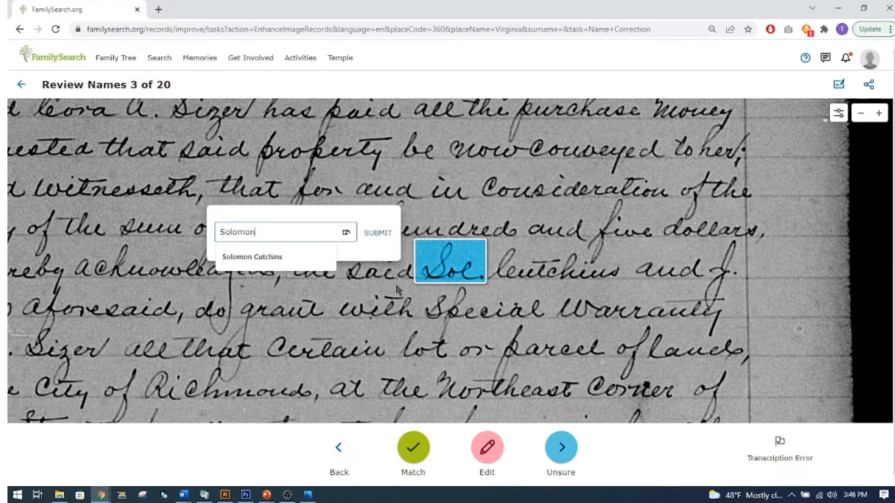
click(383, 238)
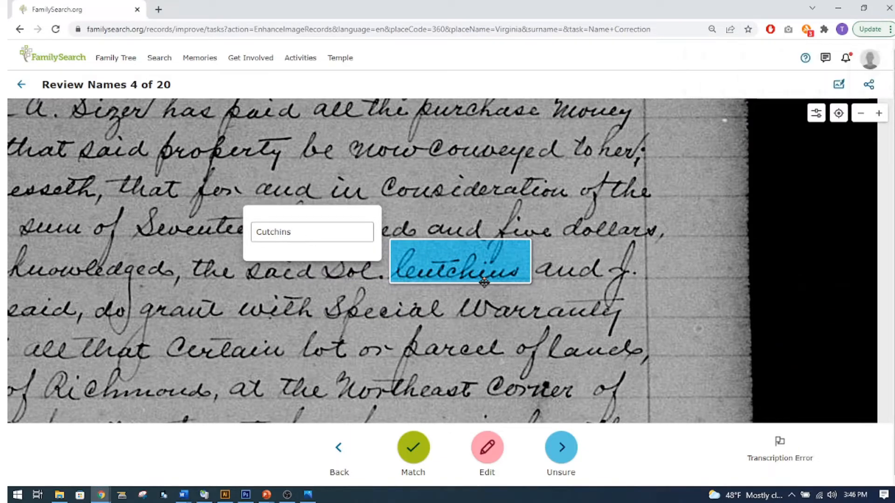
click(413, 448)
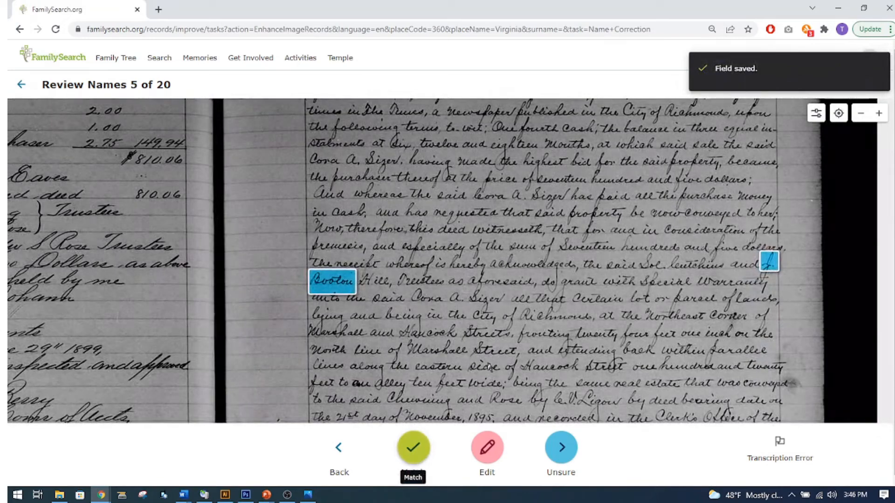
- Check names 5 through 7 against the highlighted handwriting and mark them as matches
drag(657, 303, 403, 255)
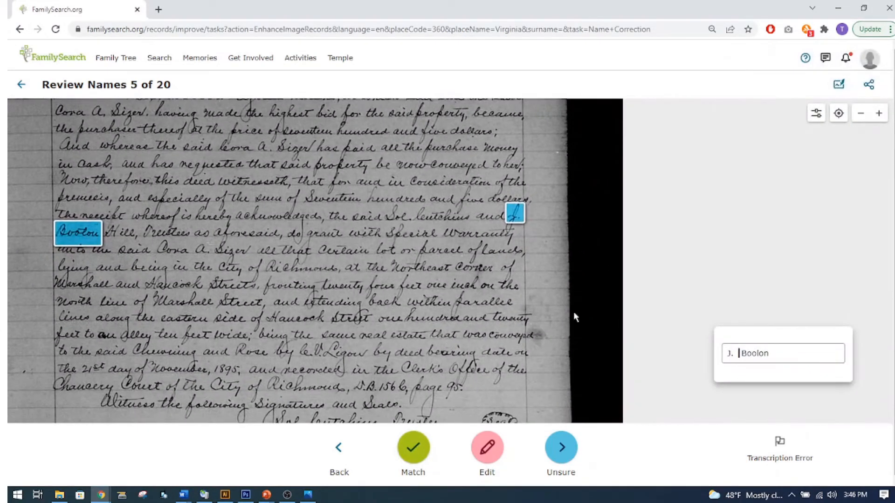
click(412, 449)
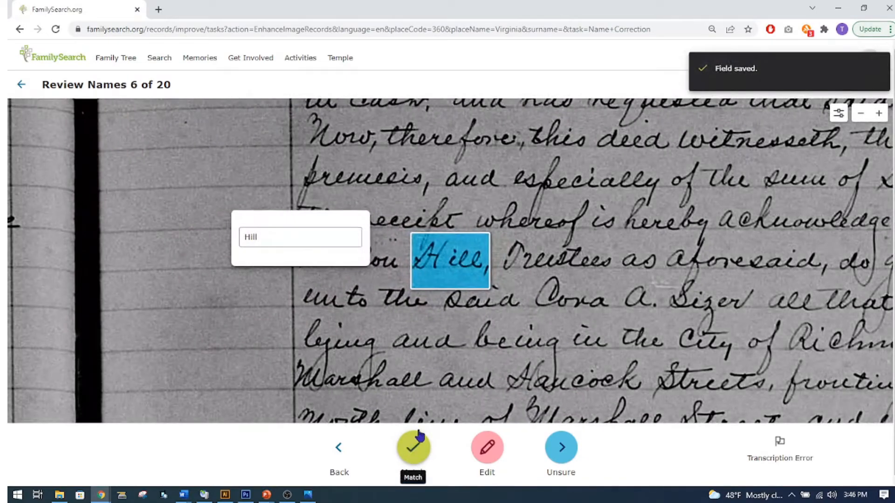
click(413, 448)
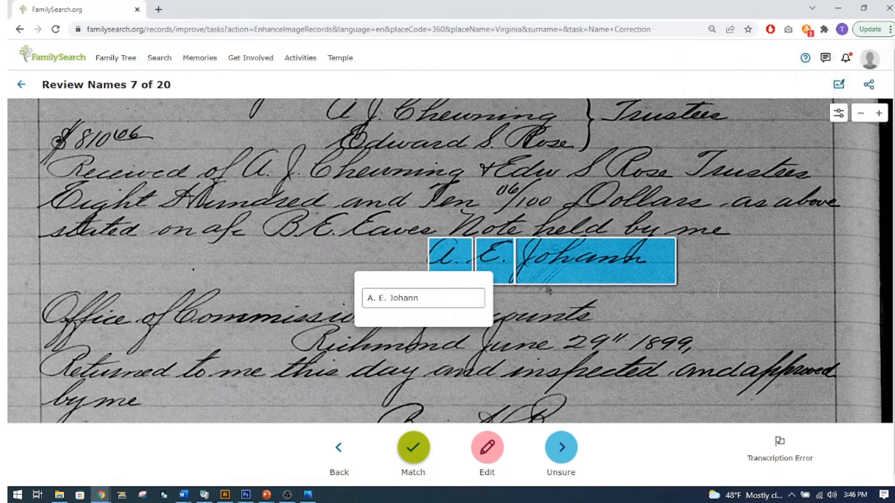
click(413, 449)
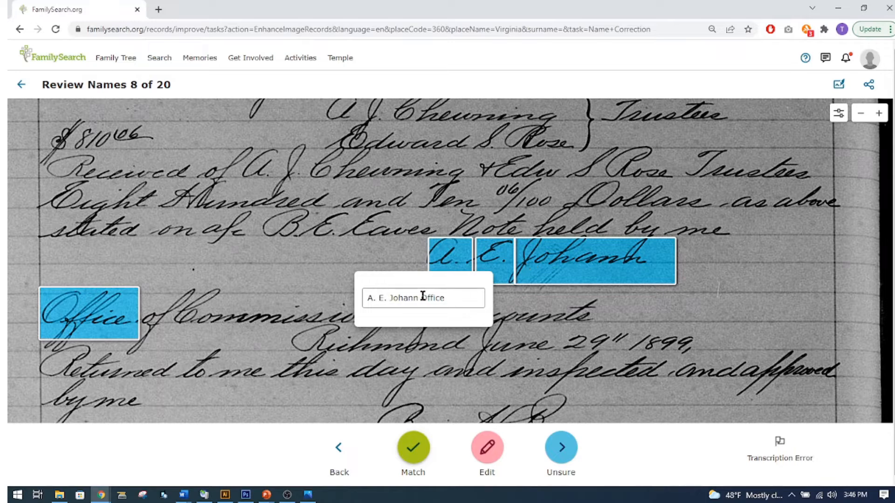
- Remove the extra word "Office" from name 8, look at the transcription error options without reporting, and submit the corrected name
drag(421, 298, 485, 297)
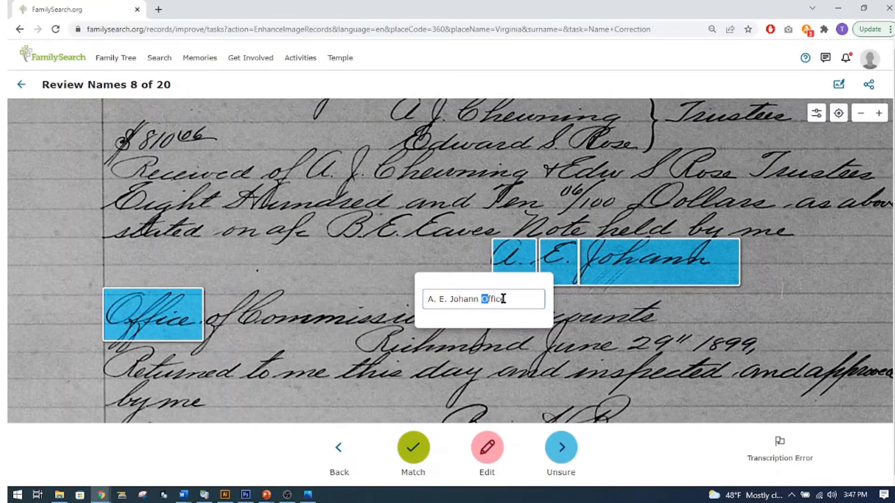
click(505, 299)
key(BackSpace)
key(BackSpace)
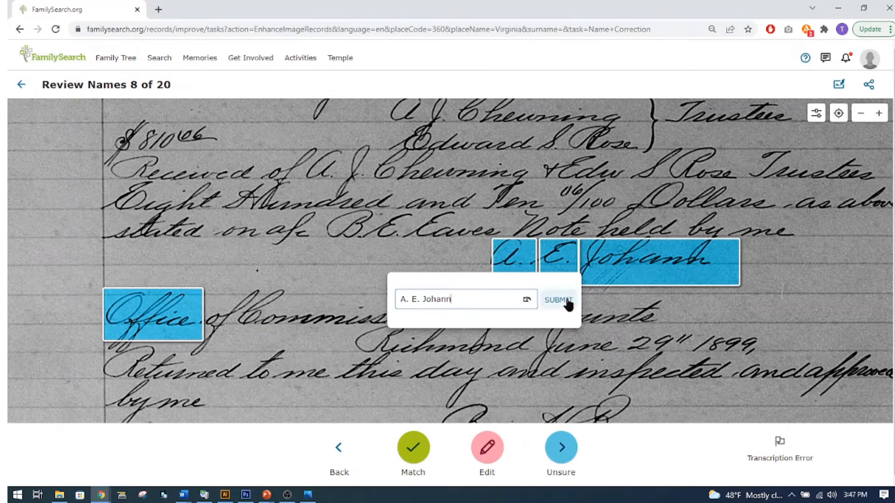
click(780, 443)
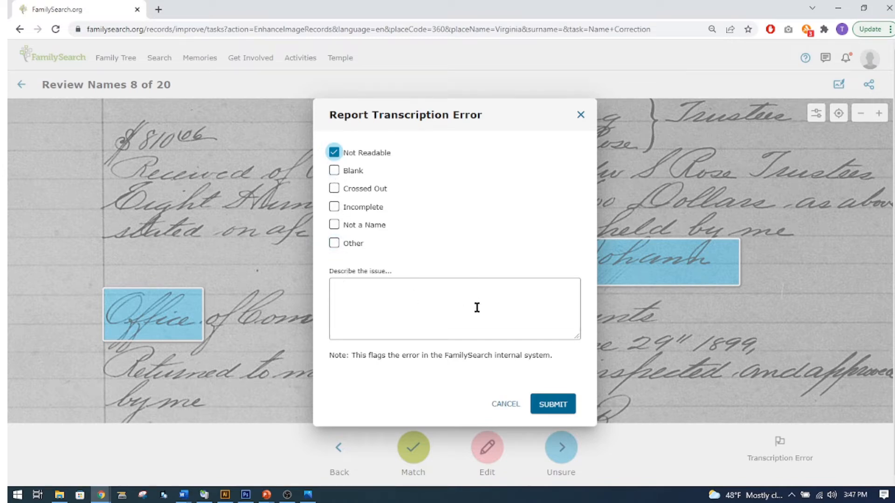
click(505, 404)
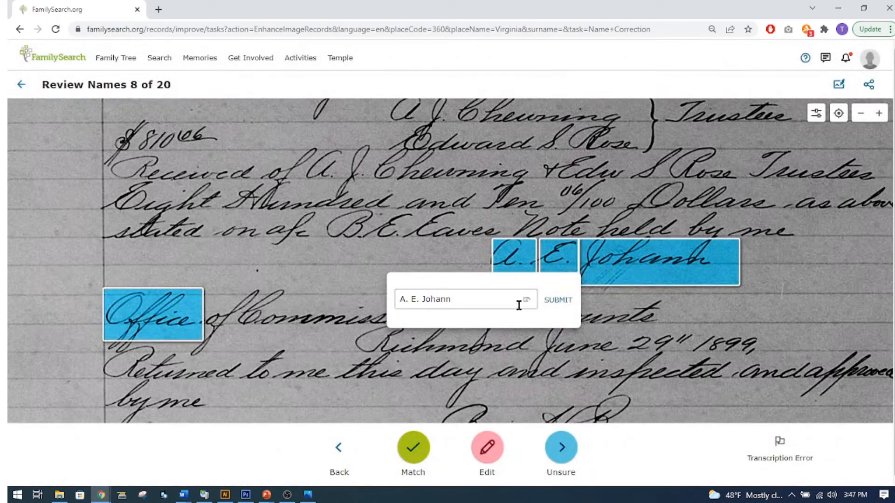
click(558, 300)
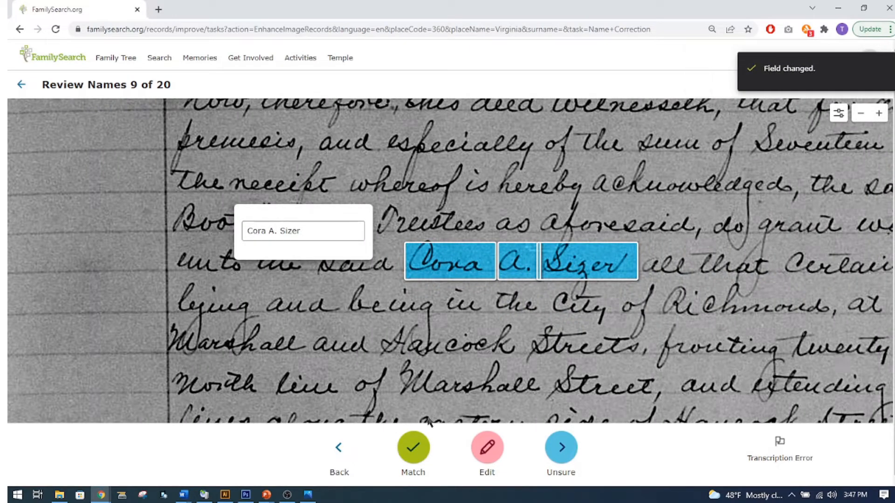
- Mark names 9 through 11 as matching the highlighted handwriting
click(411, 452)
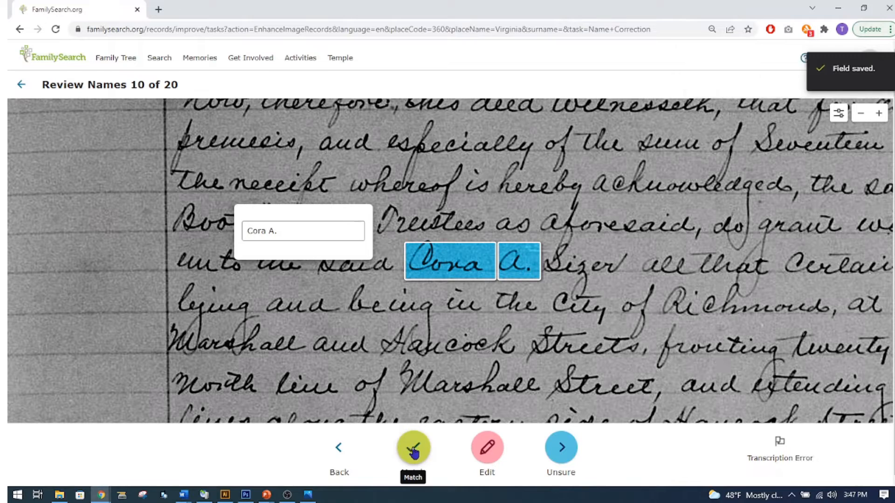
click(413, 451)
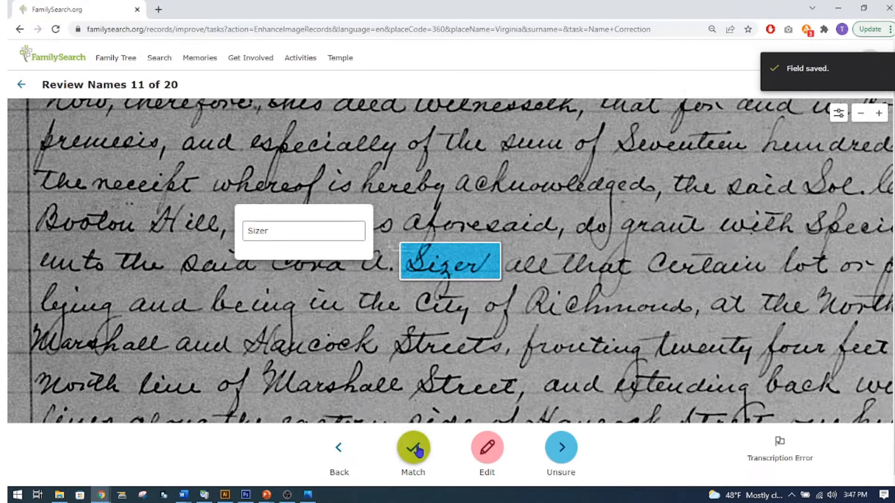
click(414, 447)
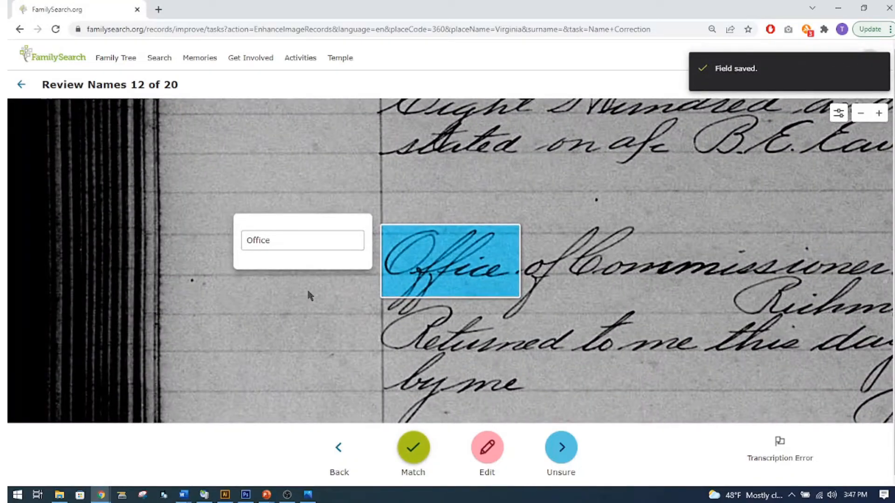
- Report the word "Office" in name 12 as a transcription error with only the reason Not a Name selected
click(779, 443)
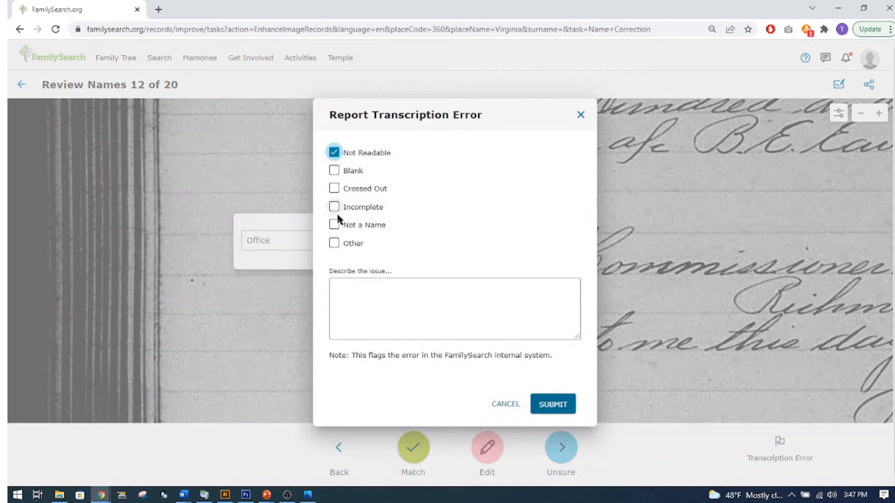
click(337, 157)
click(334, 225)
click(555, 403)
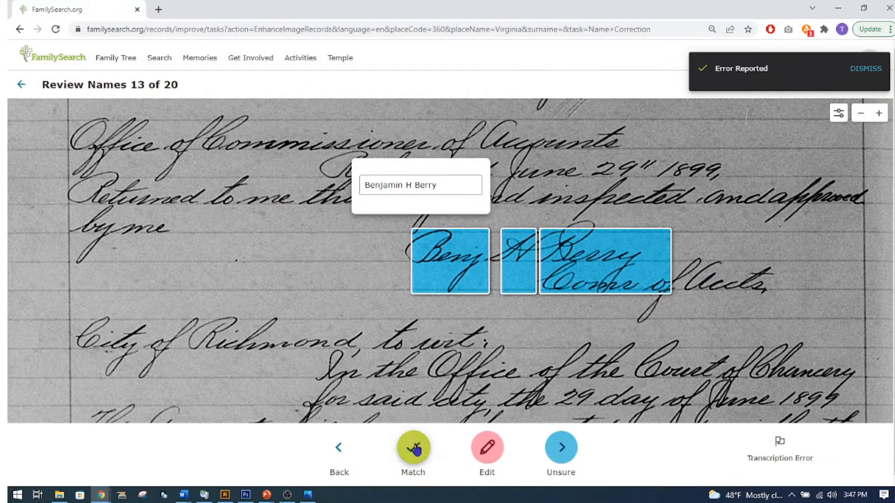
- Mark names 13 through 19 of the review batch as matches
click(415, 449)
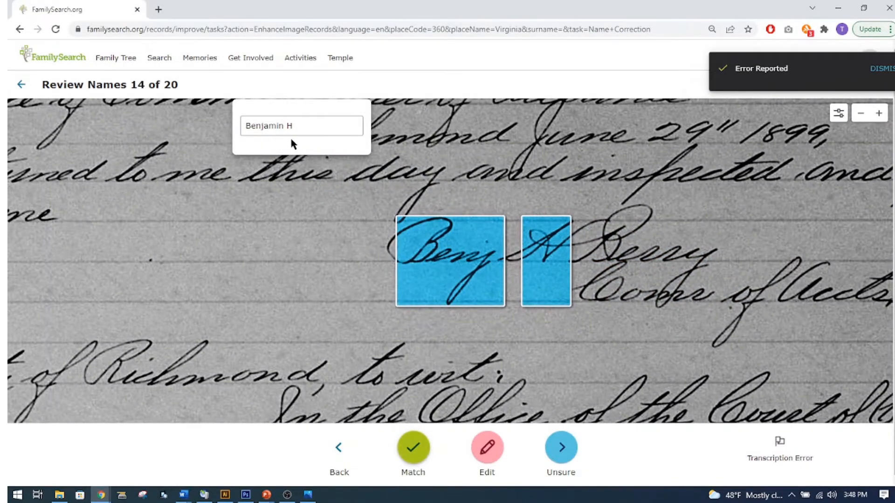
click(415, 452)
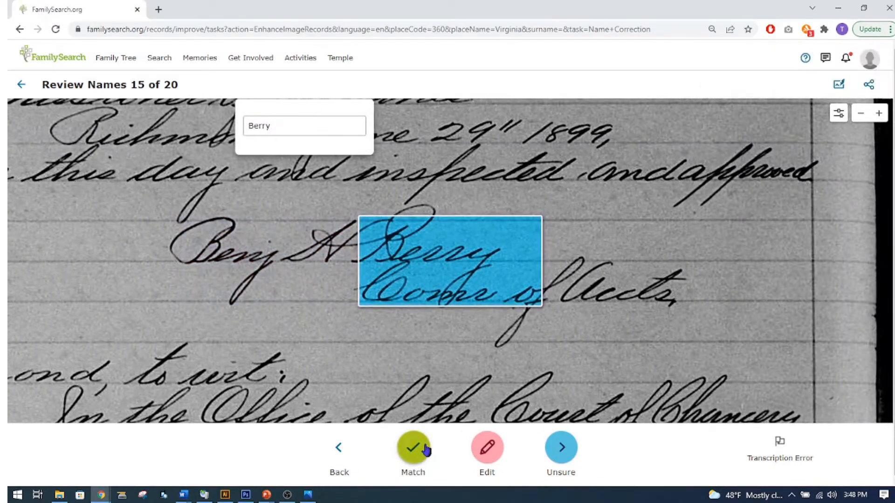
click(417, 452)
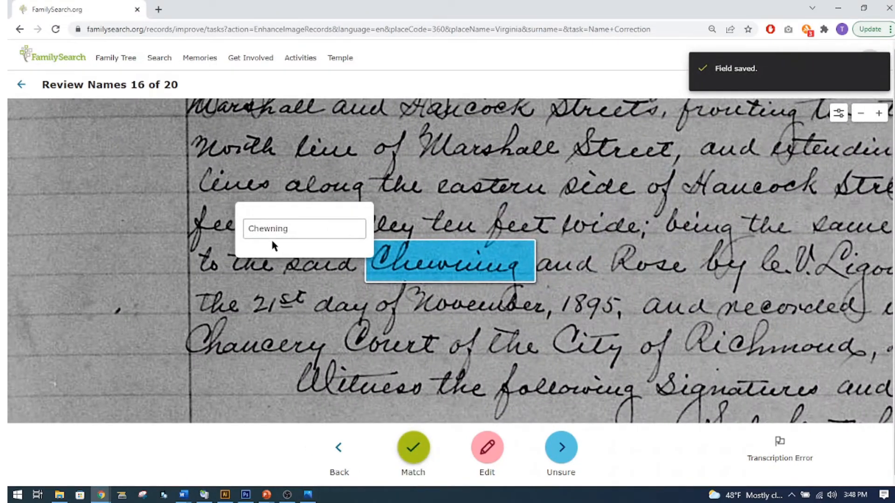
click(424, 454)
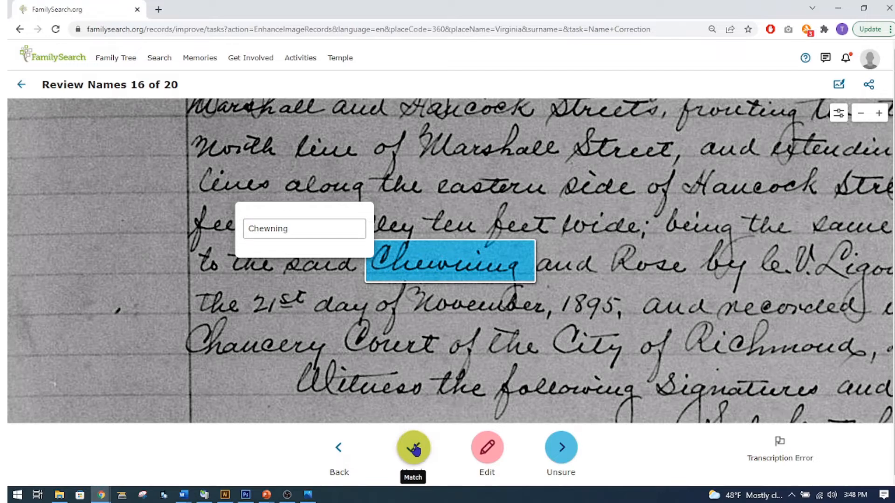
click(414, 450)
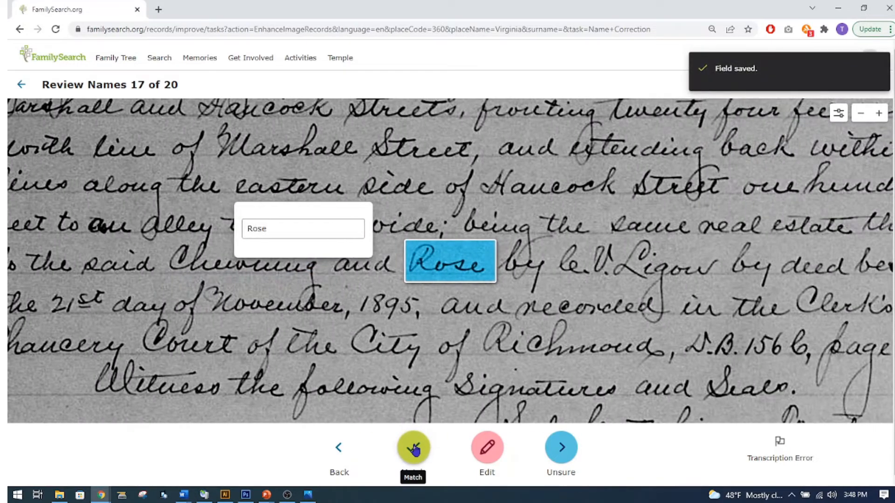
click(415, 450)
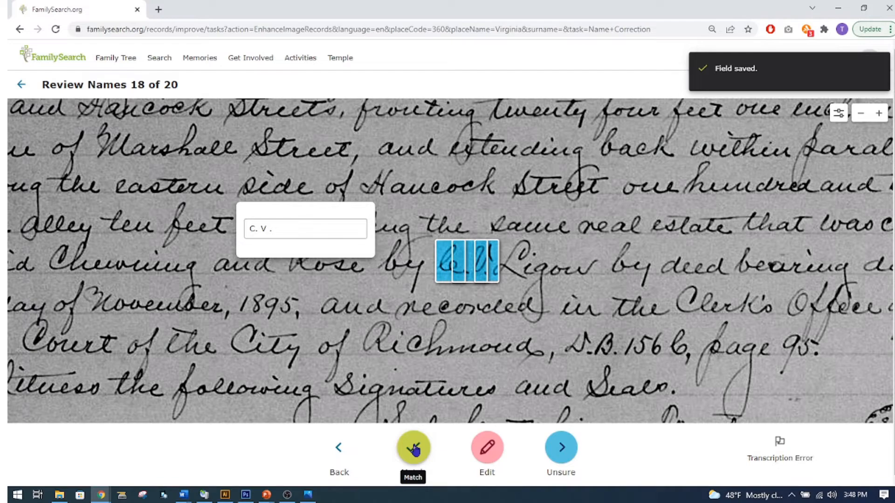
click(414, 450)
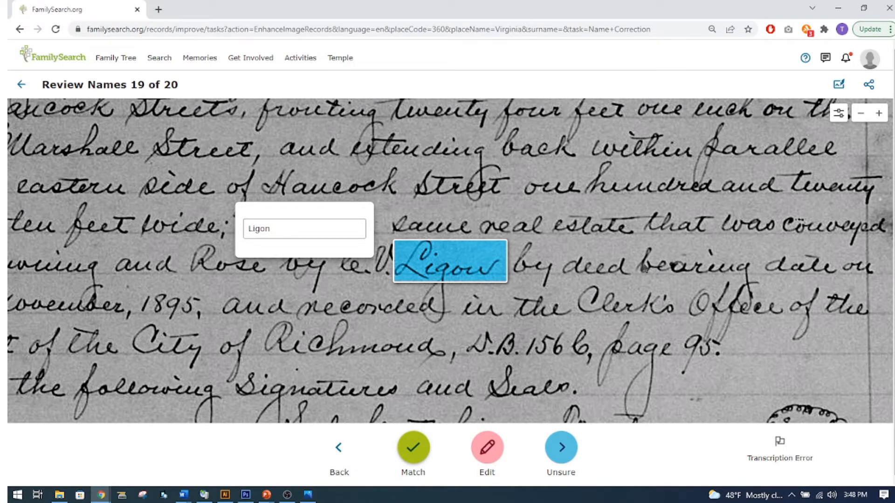
click(415, 449)
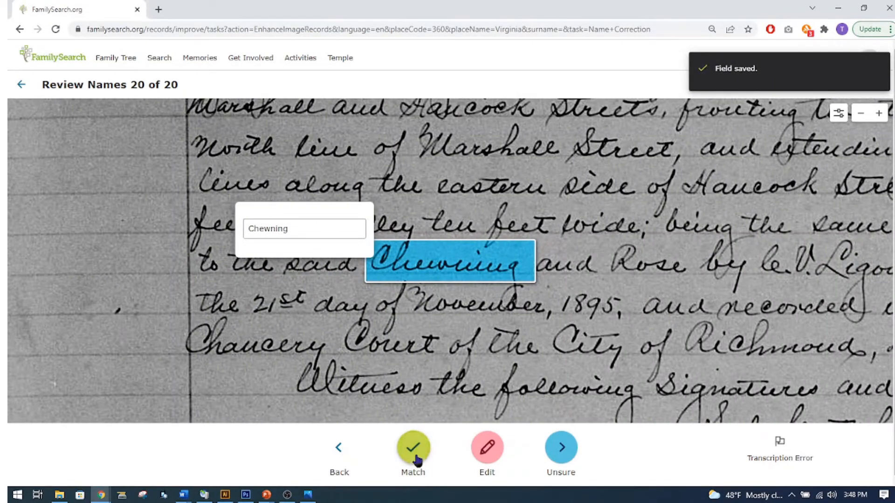
- Mark name 20 as a match and continue reviewing with another batch of 20 names
click(417, 456)
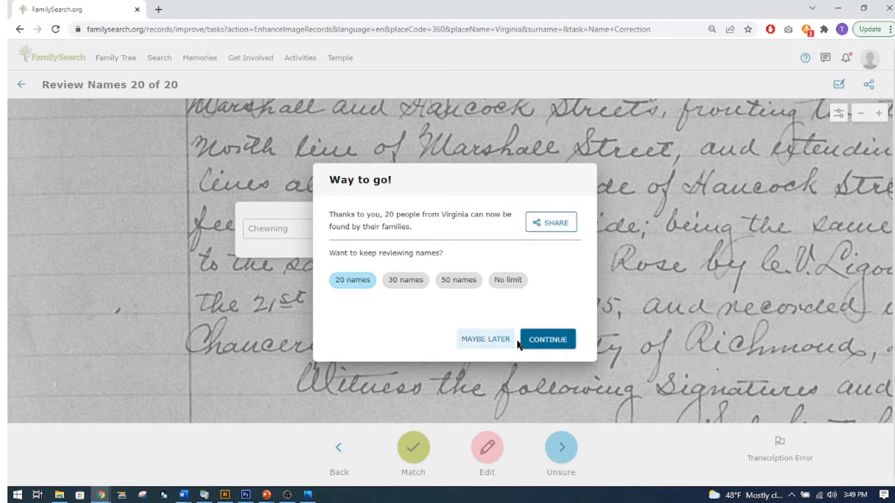
click(543, 340)
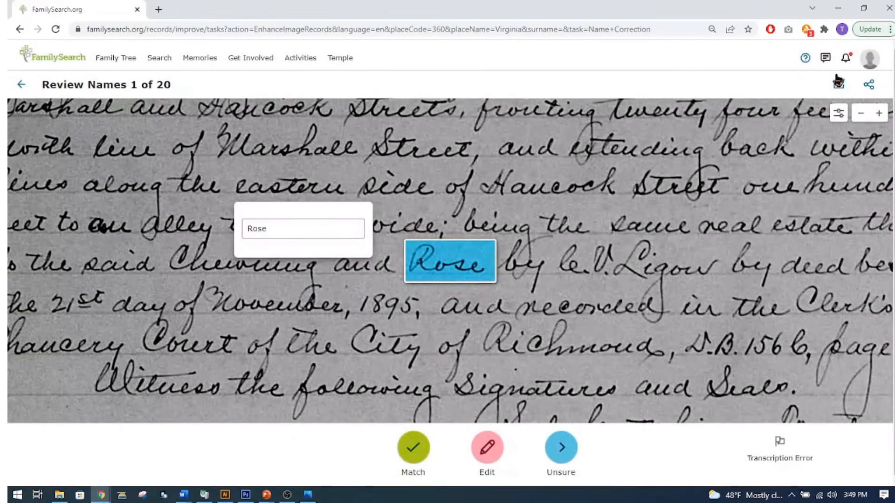
click(806, 59)
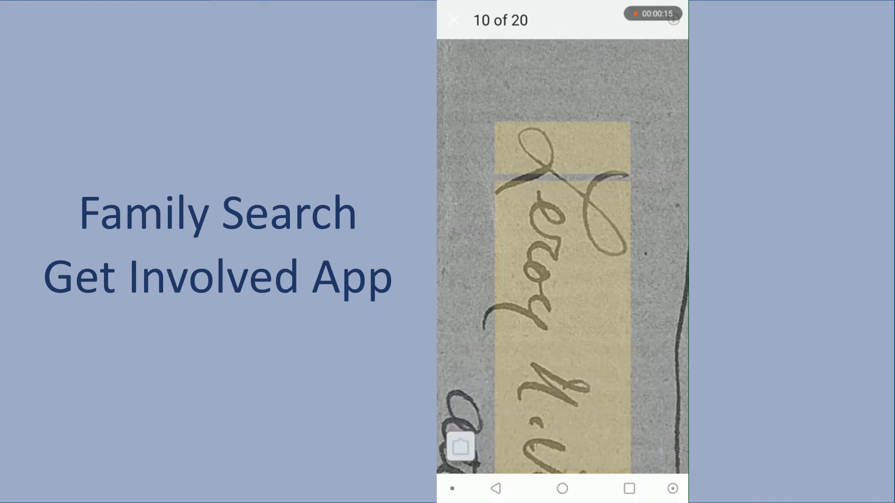
- In the FamilySearch Get Involved mobile app, replace name 10 with the full handwritten name, including the middle initial, and submit the correction
drag(562, 327, 552, 200)
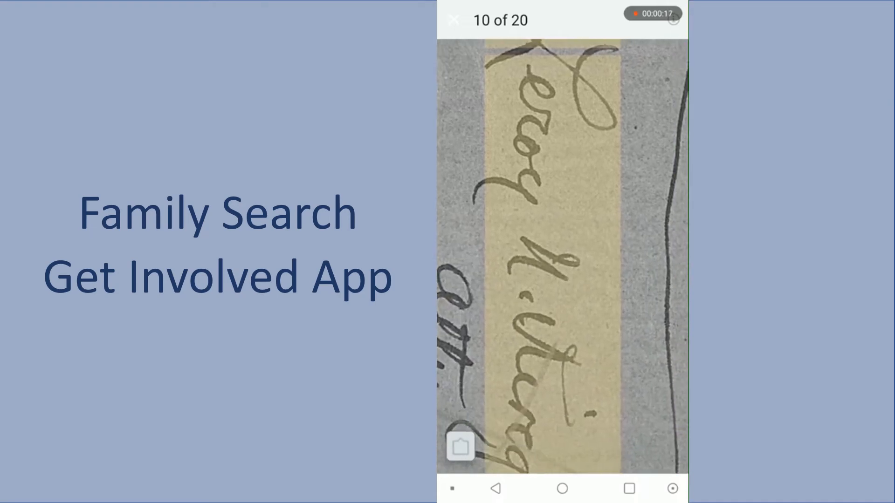
scroll(582, 327, down, 2)
scroll(563, 256, down, 2)
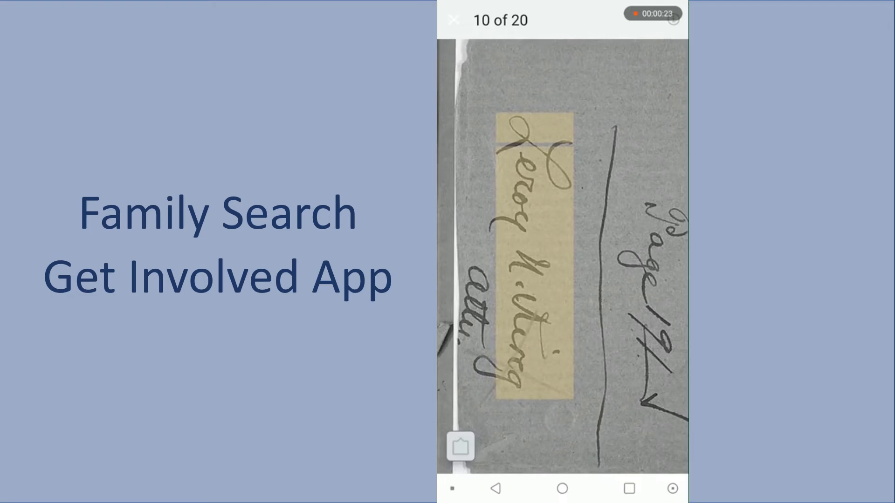
click(461, 446)
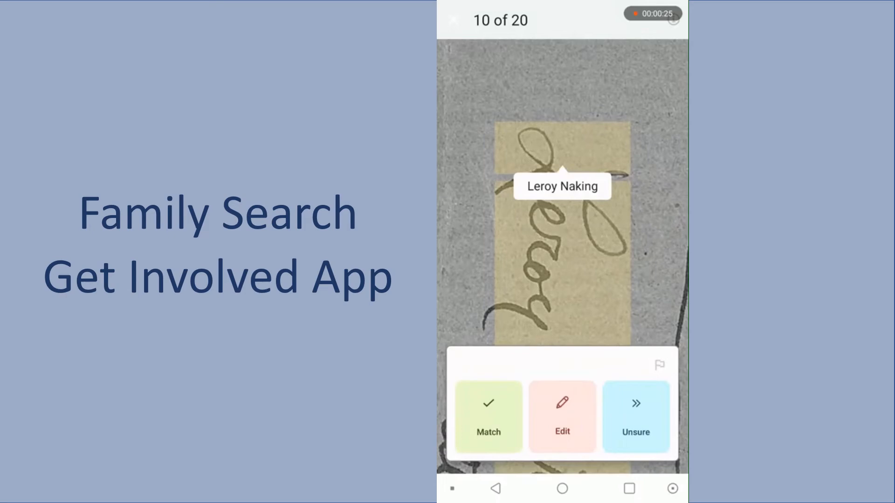
click(562, 417)
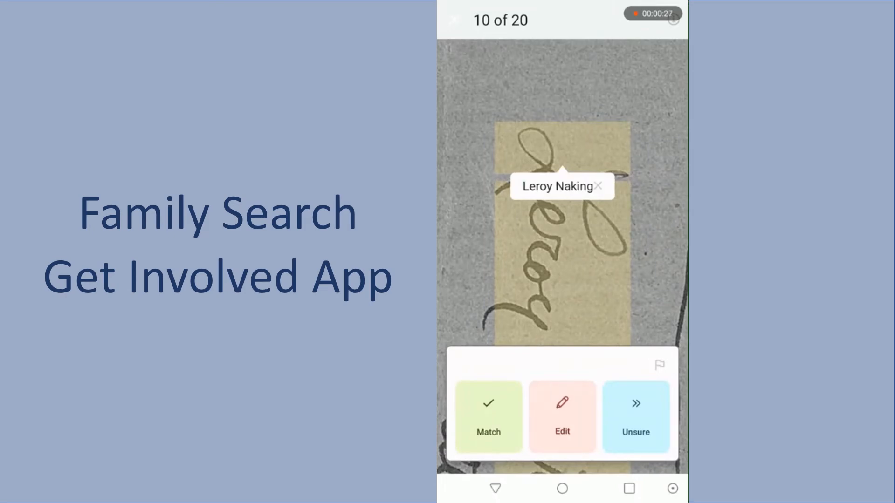
click(594, 186)
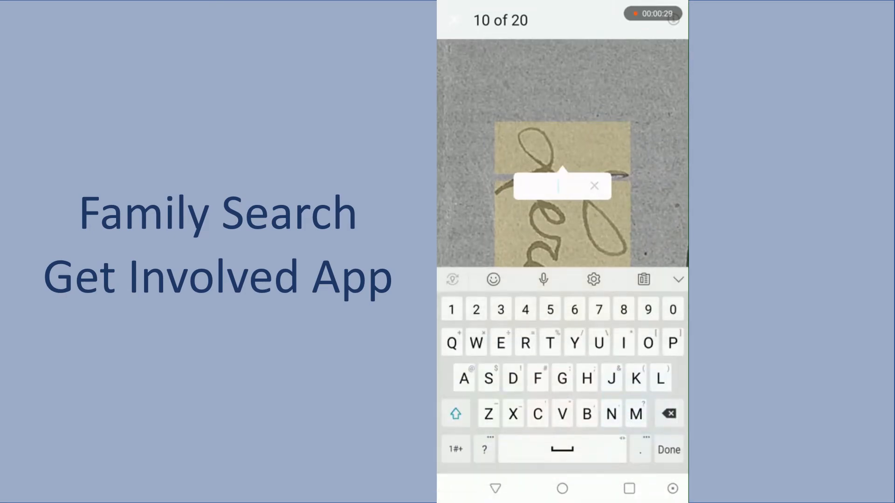
text(L)
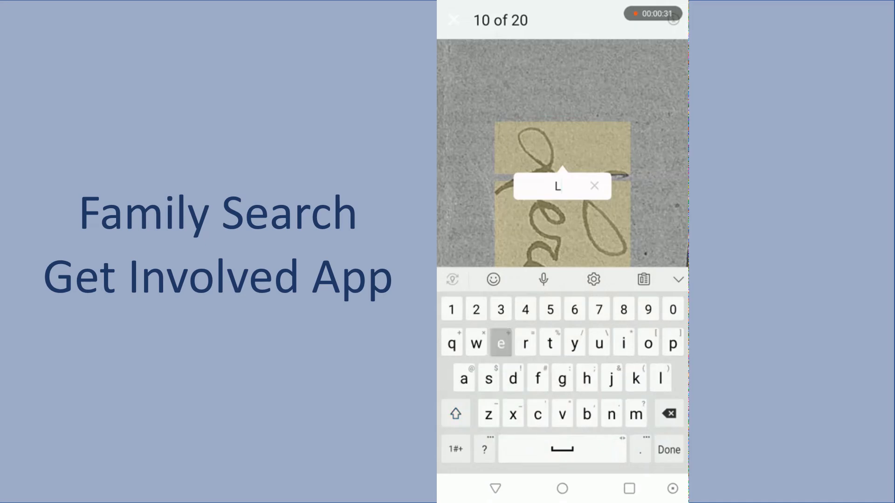
text(eroy)
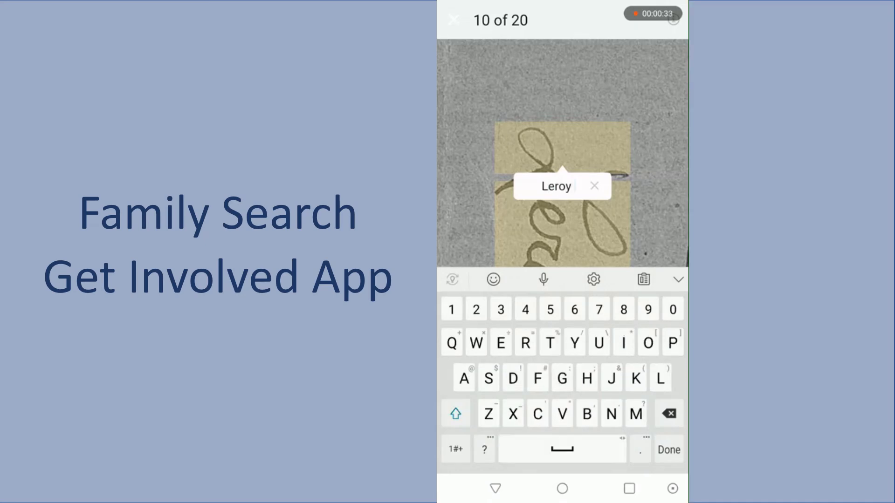
text( N K)
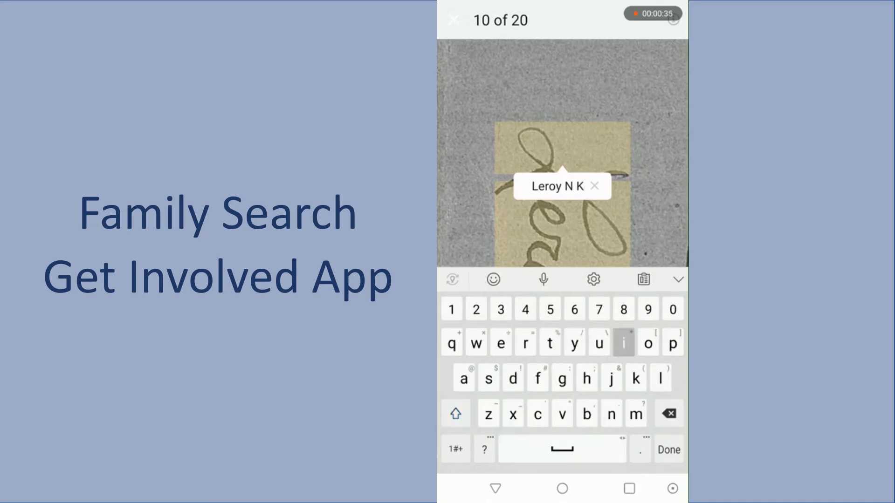
text(ing)
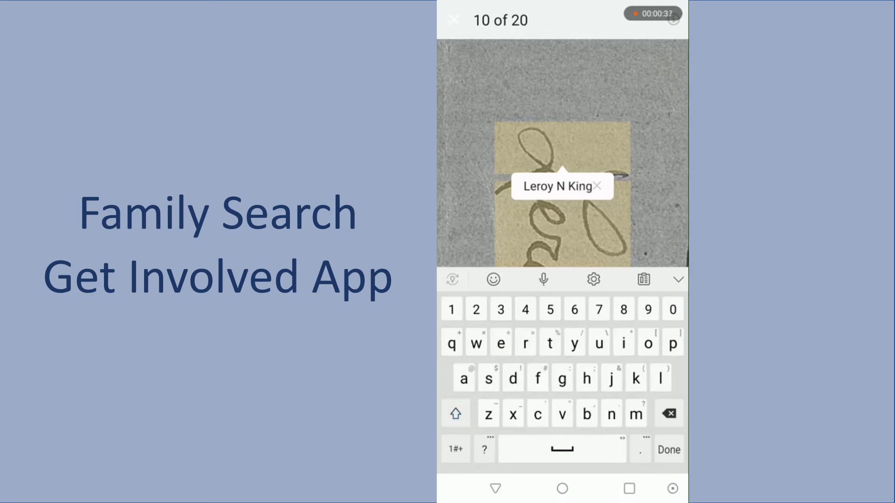
key(Return)
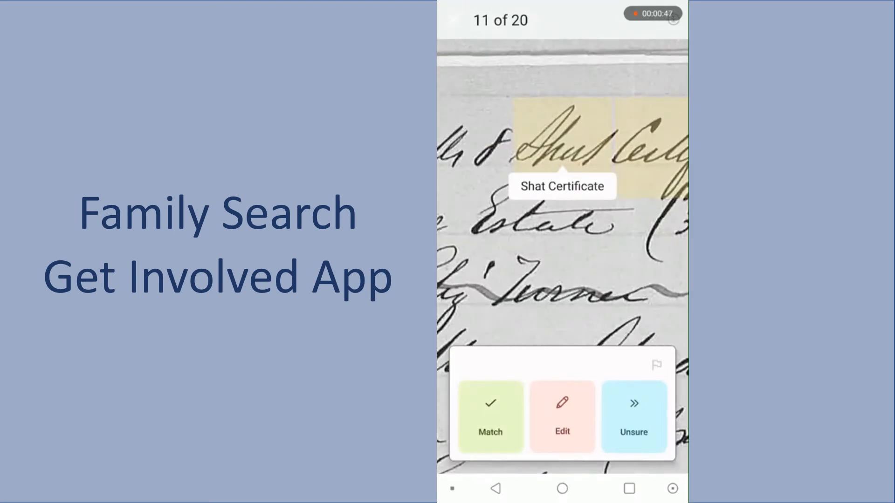
- Examine the handwriting around the highlighted entry "Shat Certificate" for name 11 and flag it as Not a person
drag(574, 279, 557, 290)
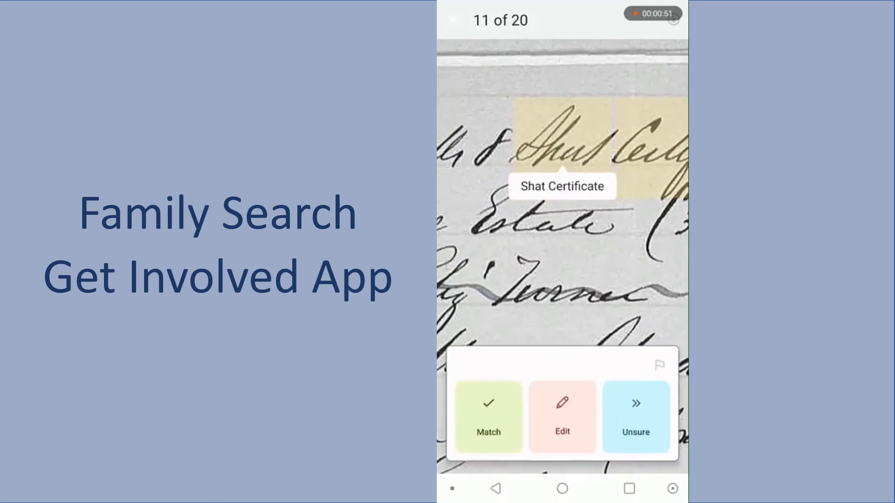
drag(573, 280, 646, 278)
drag(513, 280, 624, 294)
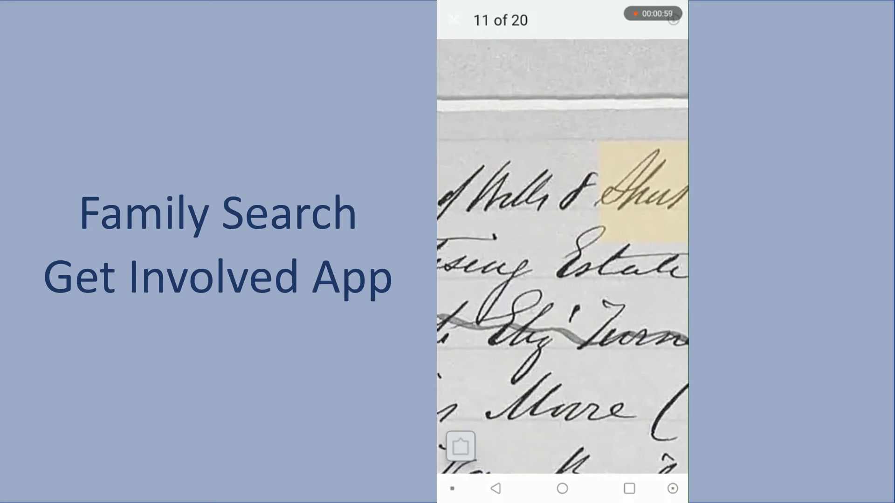
scroll(563, 256, down, 5)
scroll(563, 256, down, 1)
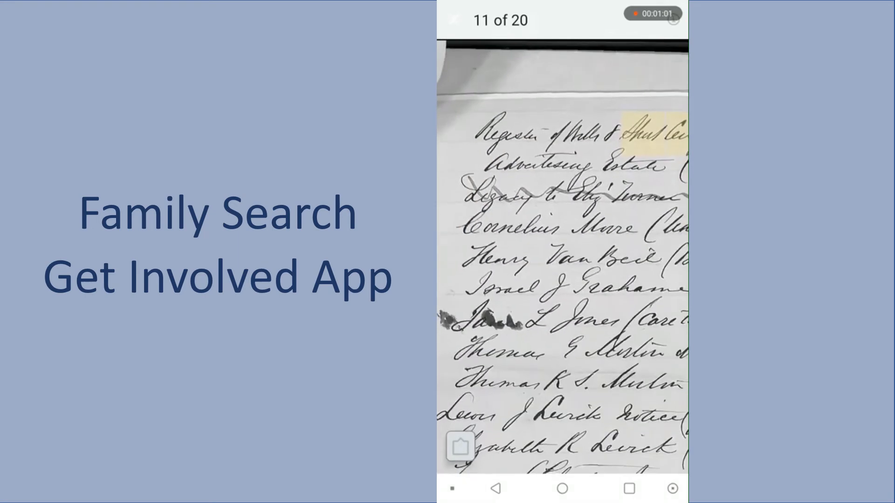
drag(606, 279, 520, 280)
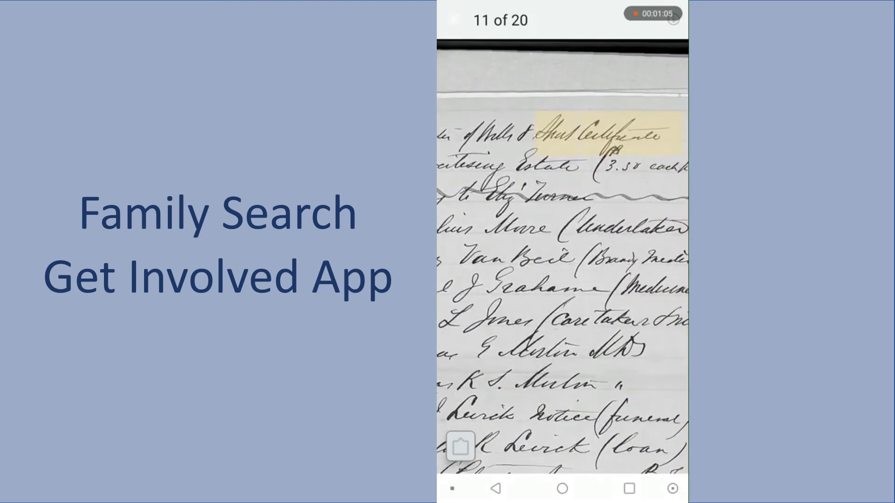
click(460, 447)
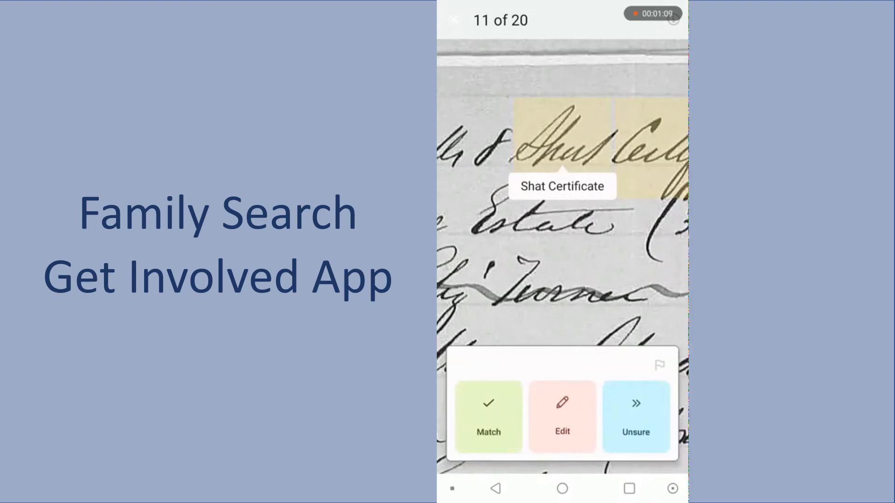
click(659, 365)
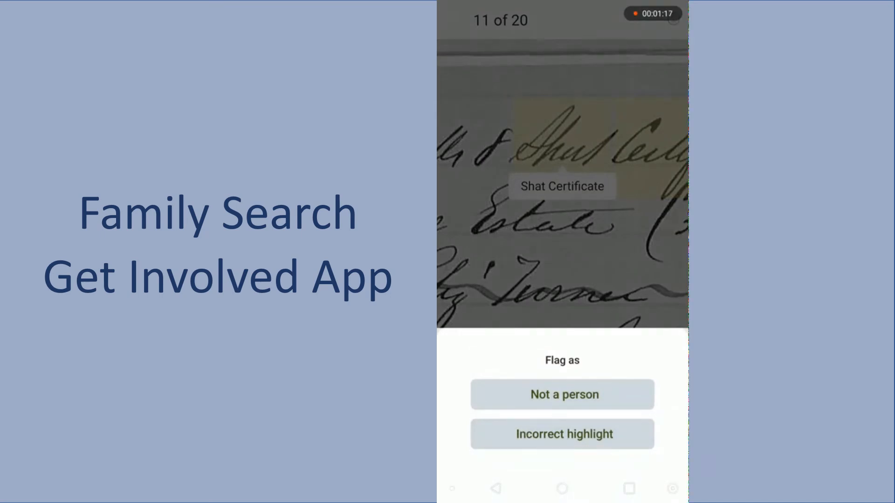
click(562, 395)
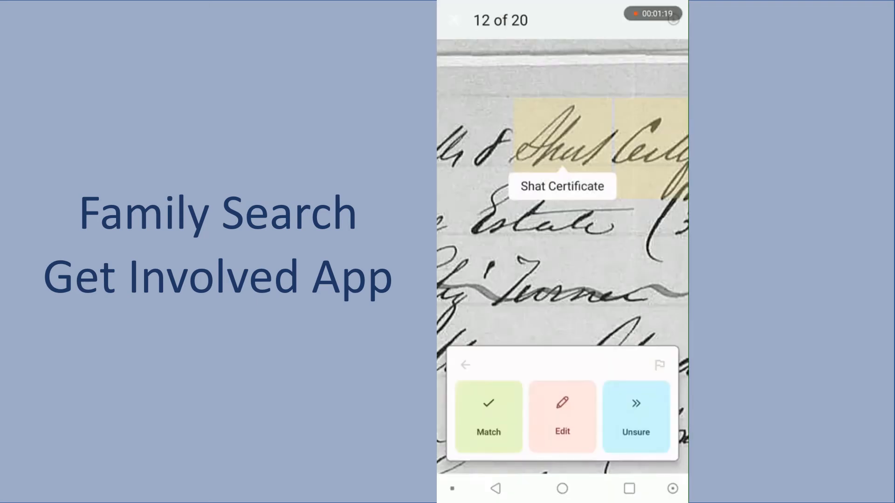